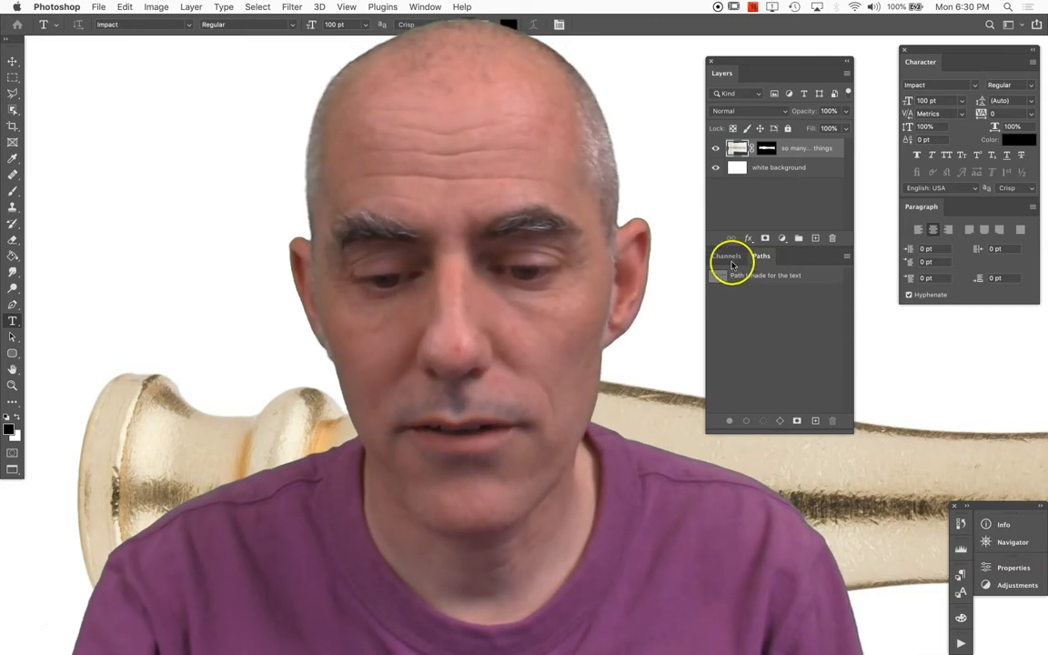
Start path text at the left end of the saved path "Path I made for the text" and set the font size to 9 pt.
left_click(737, 299)
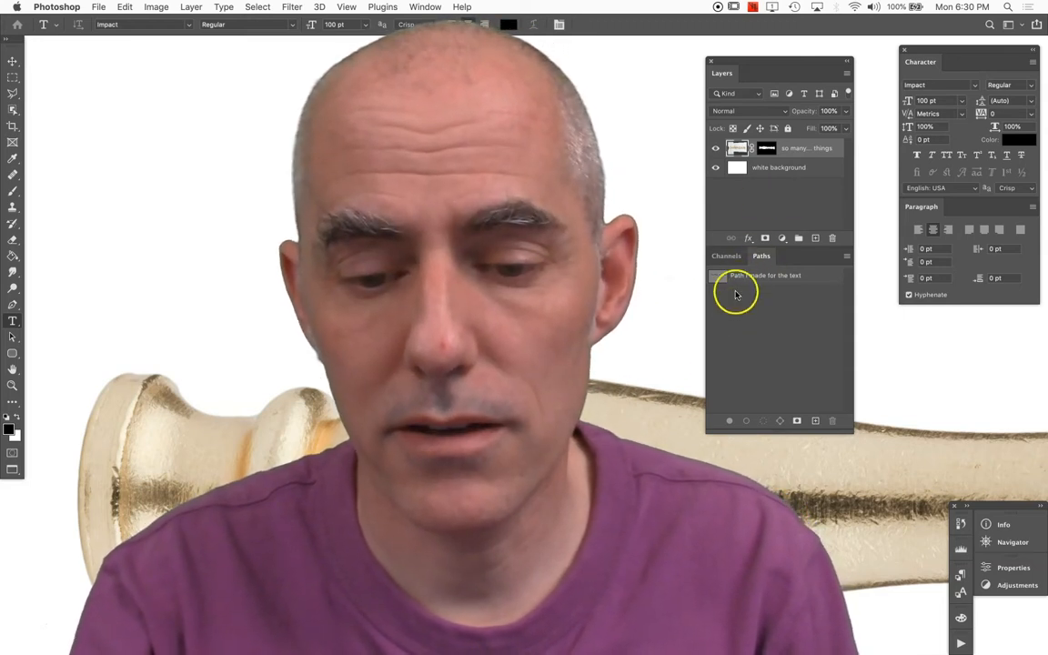
left_click(745, 275)
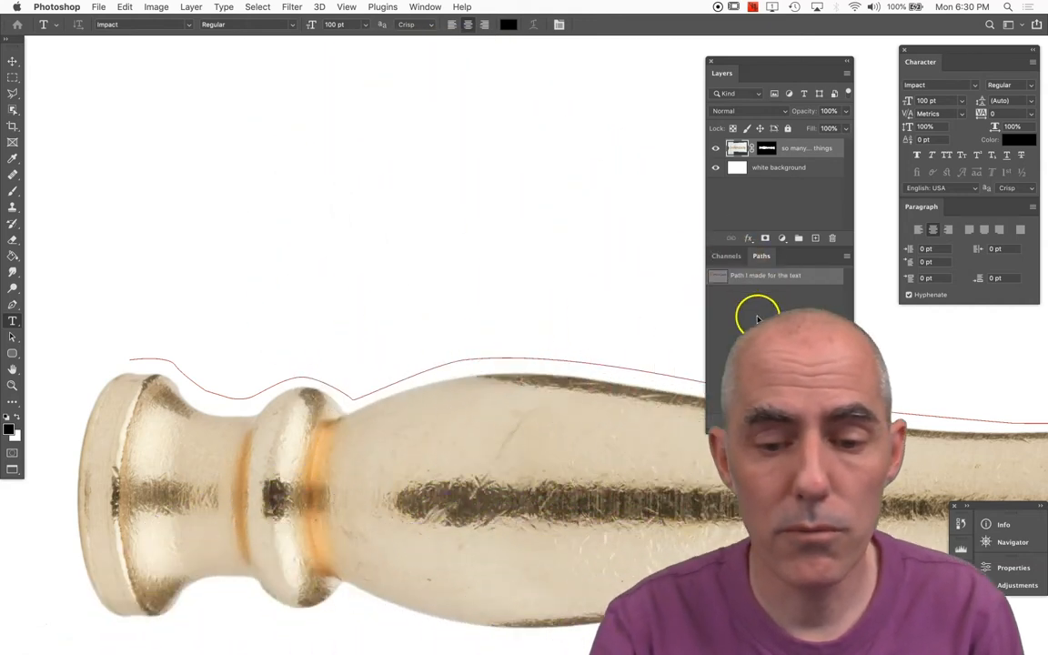
left_click(760, 324)
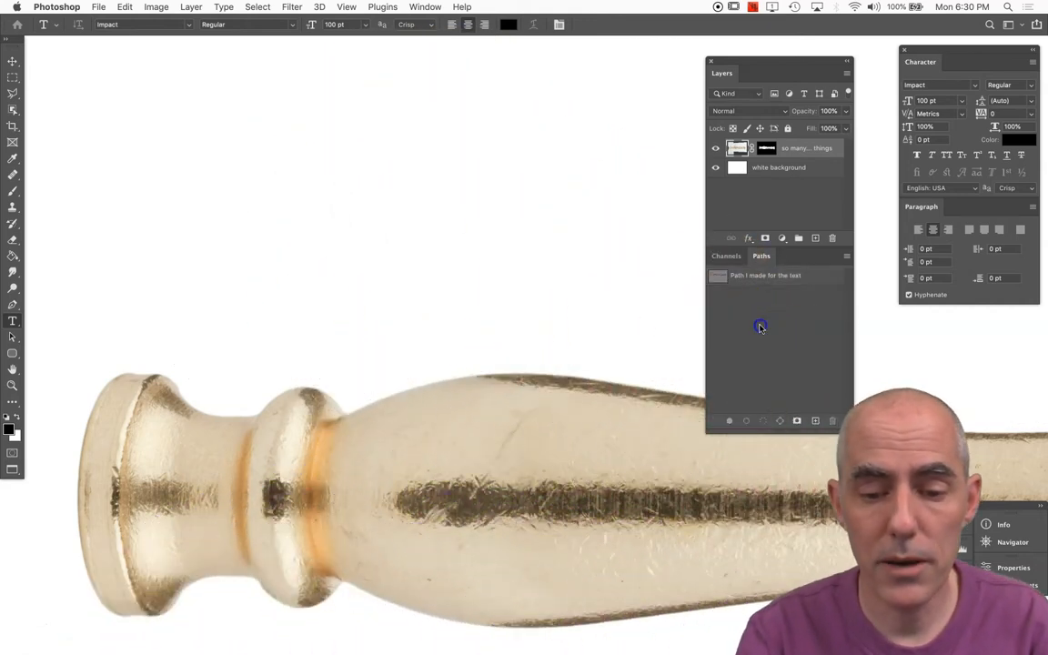
left_click(762, 278)
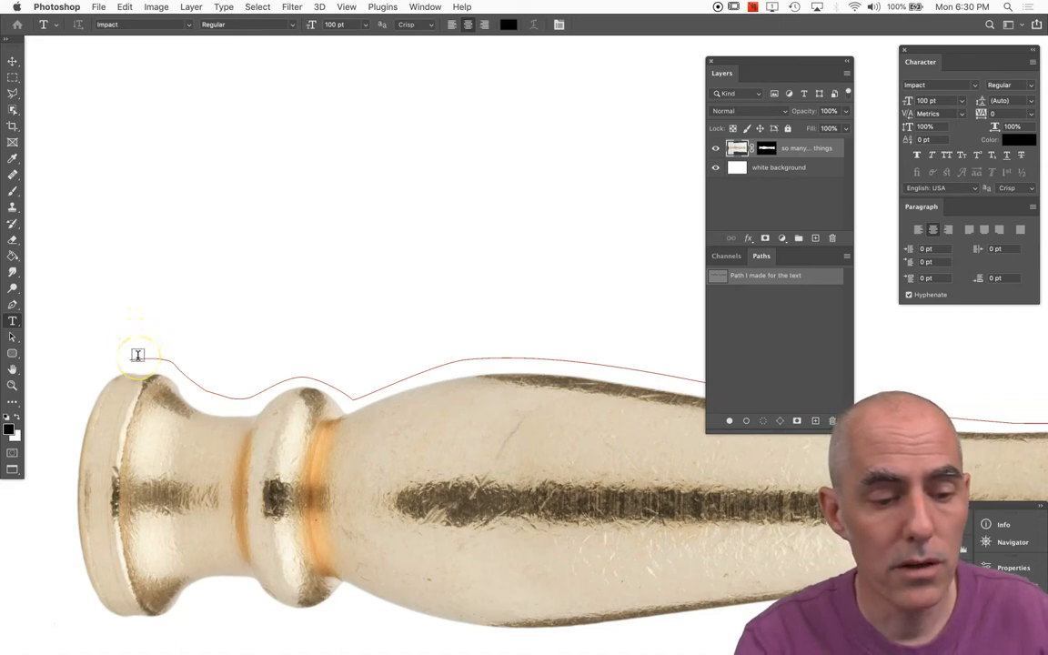
left_click(136, 355)
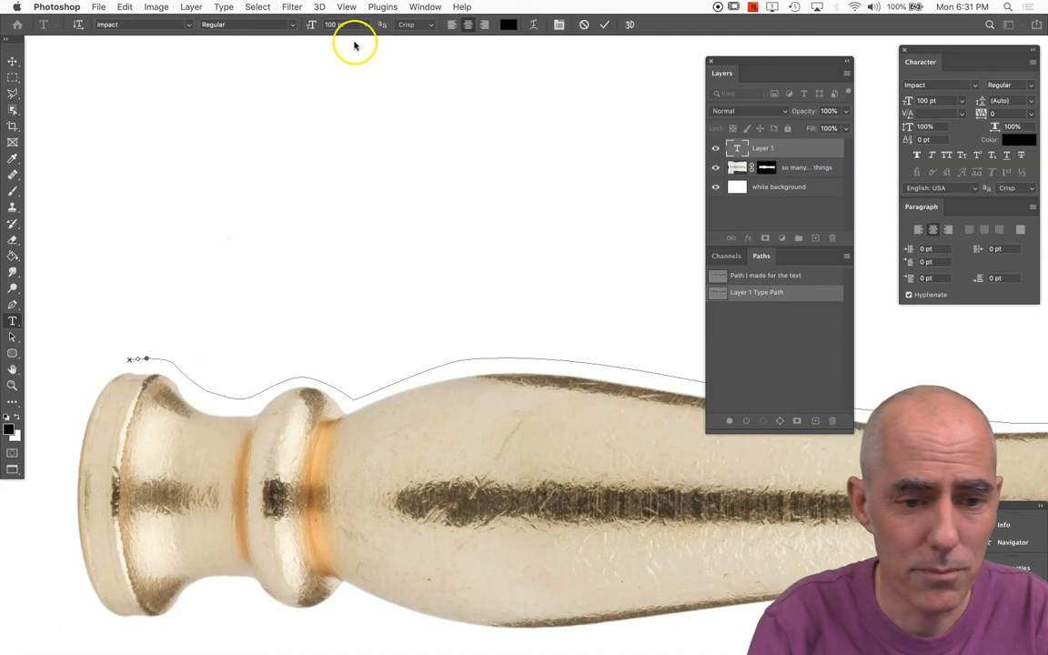
left_click(365, 24)
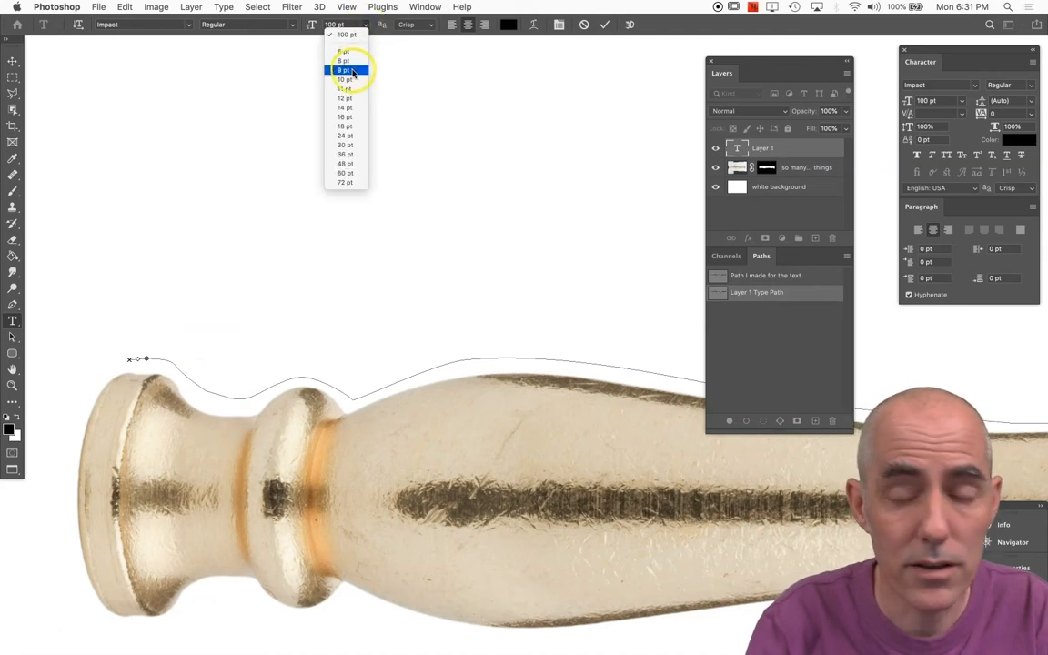
left_click(353, 71)
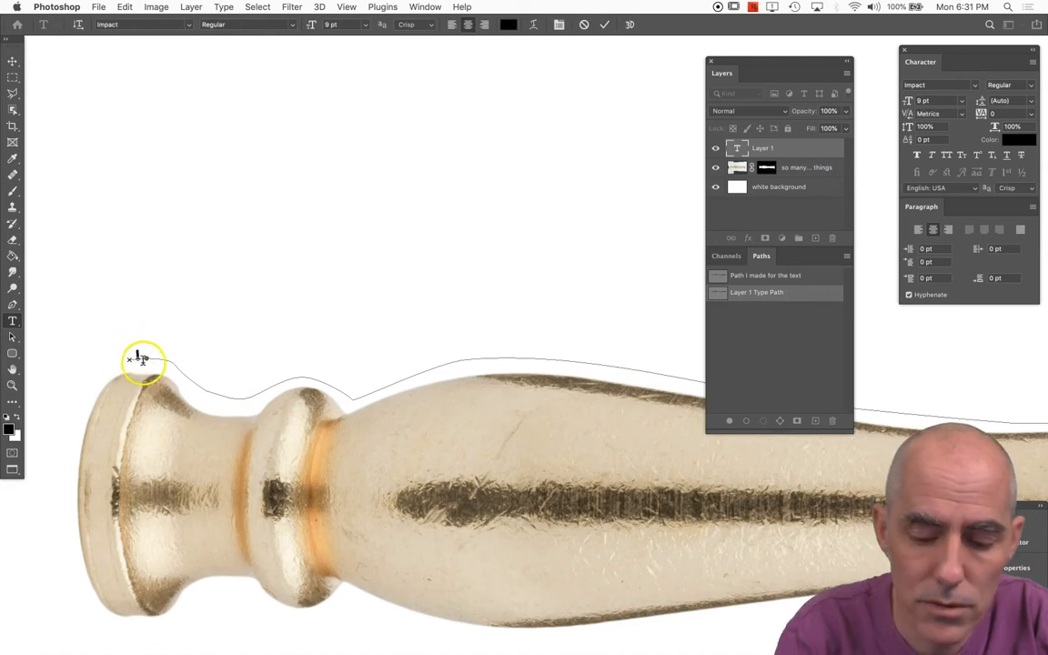
Extend the end point of the type along the path so that "I can't believe I" fits down the first curve.
key("super+plus")
key("super+plus")
key("super+minus")
key("super+minus")
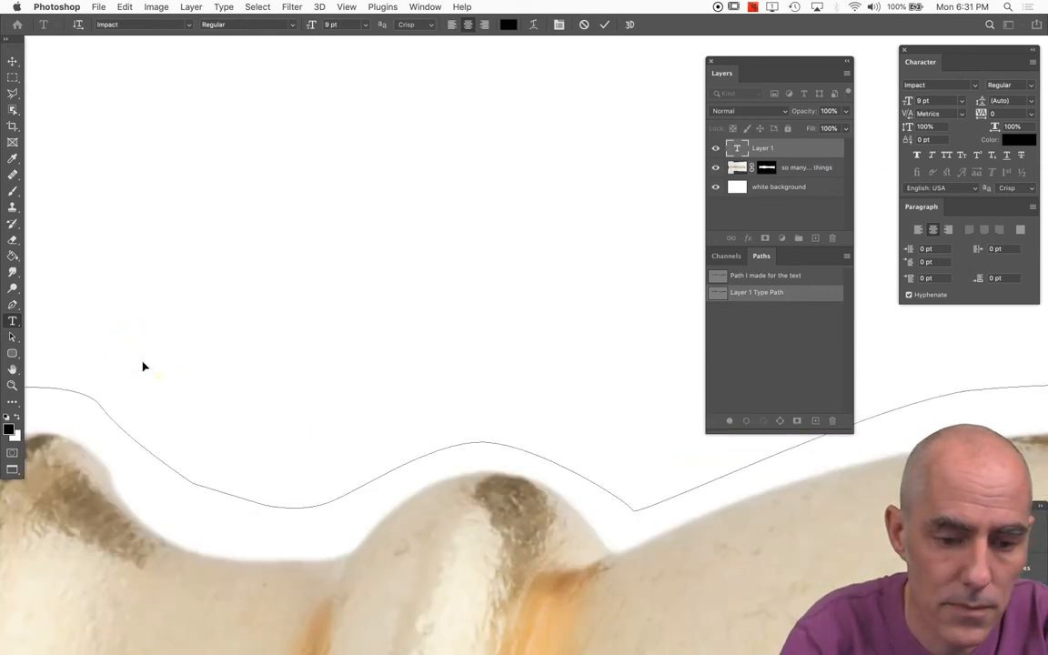
scroll(142, 366, "right", 5)
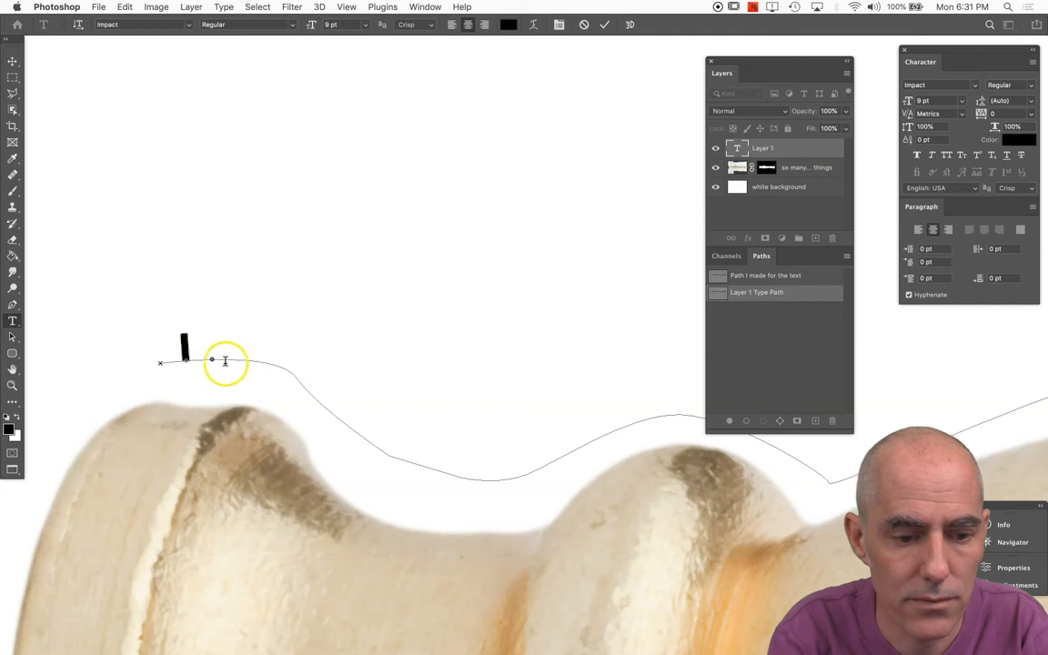
mouse_move(212, 362)
left_mouse_down()
mouse_move(328, 372)
mouse_move(396, 398)
left_mouse_up()
Try flipping the text to the underside of the path and flip it back above.
mouse_move(367, 439)
left_mouse_down()
mouse_move(307, 417)
mouse_move(274, 361)
mouse_move(367, 442)
mouse_move(256, 354)
mouse_move(276, 366)
mouse_move(161, 361)
left_mouse_up()
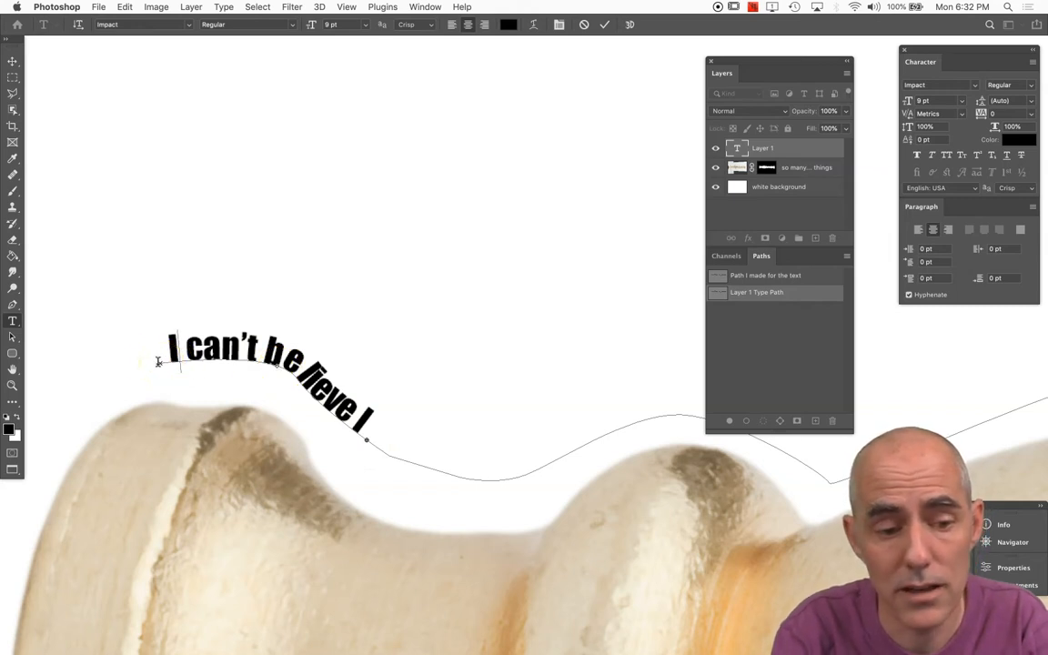
mouse_move(159, 360)
left_mouse_down()
mouse_move(234, 352)
mouse_move(276, 364)
mouse_move(293, 344)
mouse_move(256, 406)
left_mouse_up()
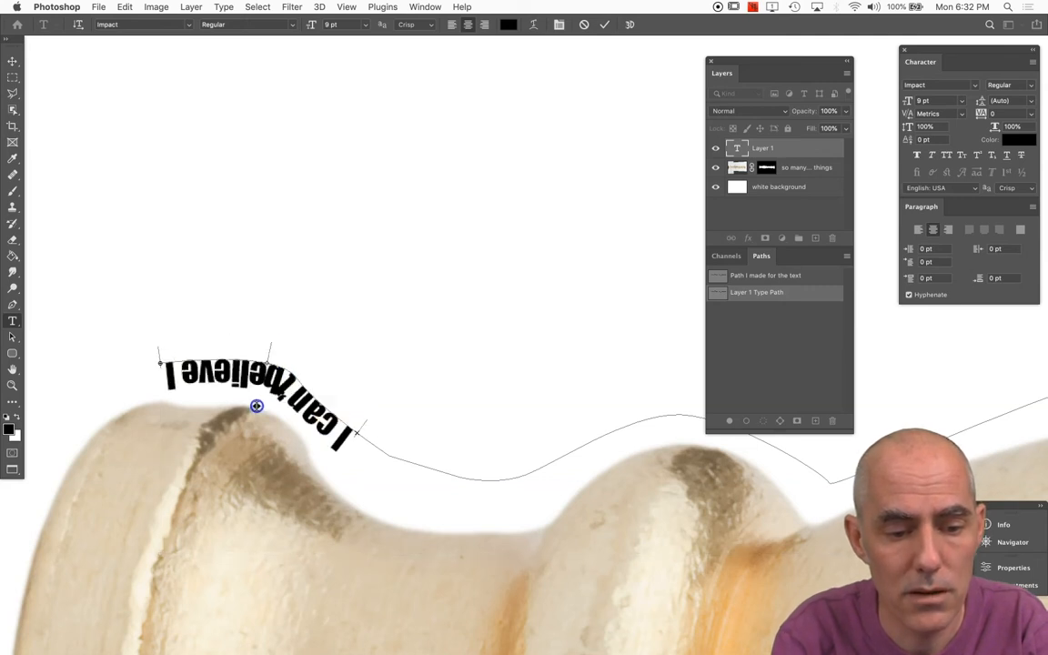
left_click_drag(279, 356, 280, 348)
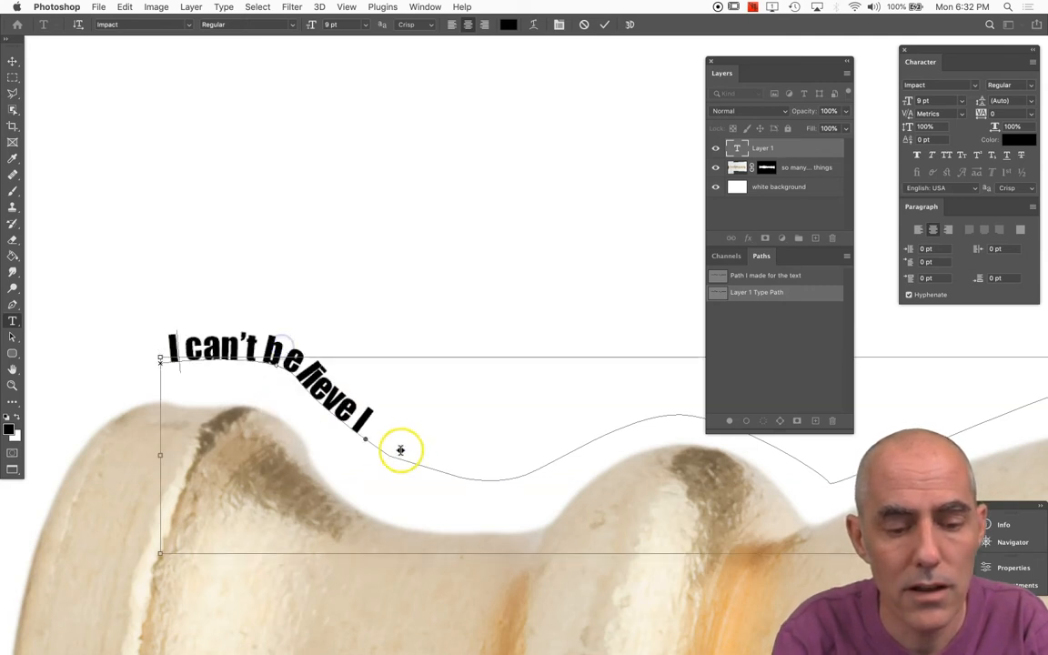
Extend the type's end point farther along the path to fit "I can't believe I had to photograph all these objects".
mouse_move(364, 438)
left_mouse_down()
mouse_move(394, 461)
mouse_move(482, 467)
mouse_move(663, 424)
left_mouse_up()
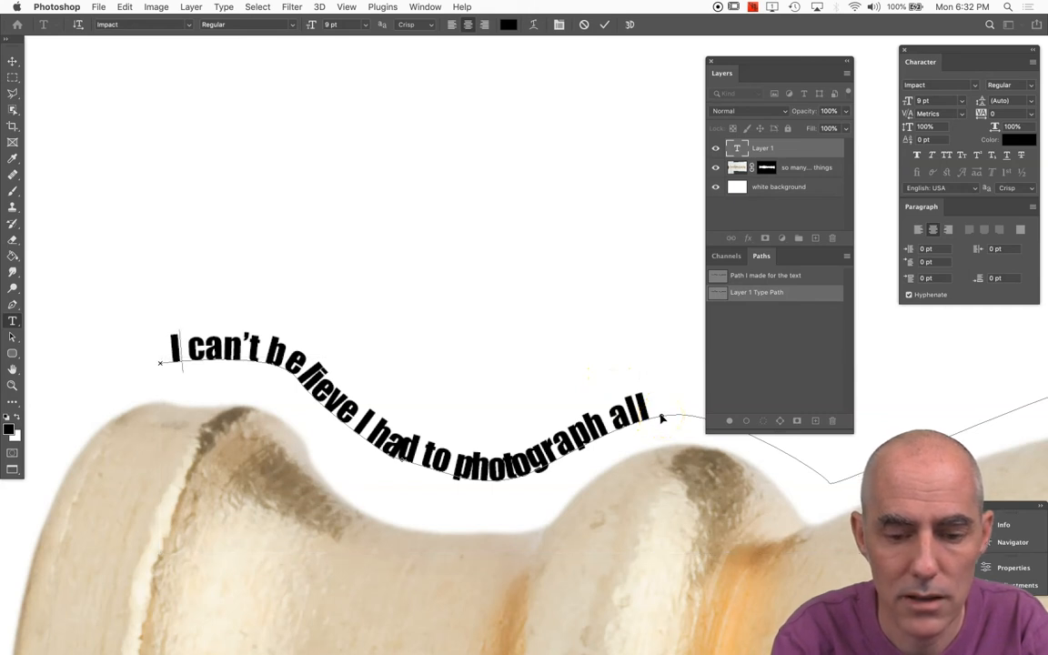
left_click(661, 417)
mouse_move(634, 427)
left_mouse_down()
mouse_move(557, 460)
mouse_move(533, 450)
mouse_move(437, 464)
mouse_move(382, 450)
mouse_move(604, 440)
mouse_move(1042, 381)
left_mouse_up()
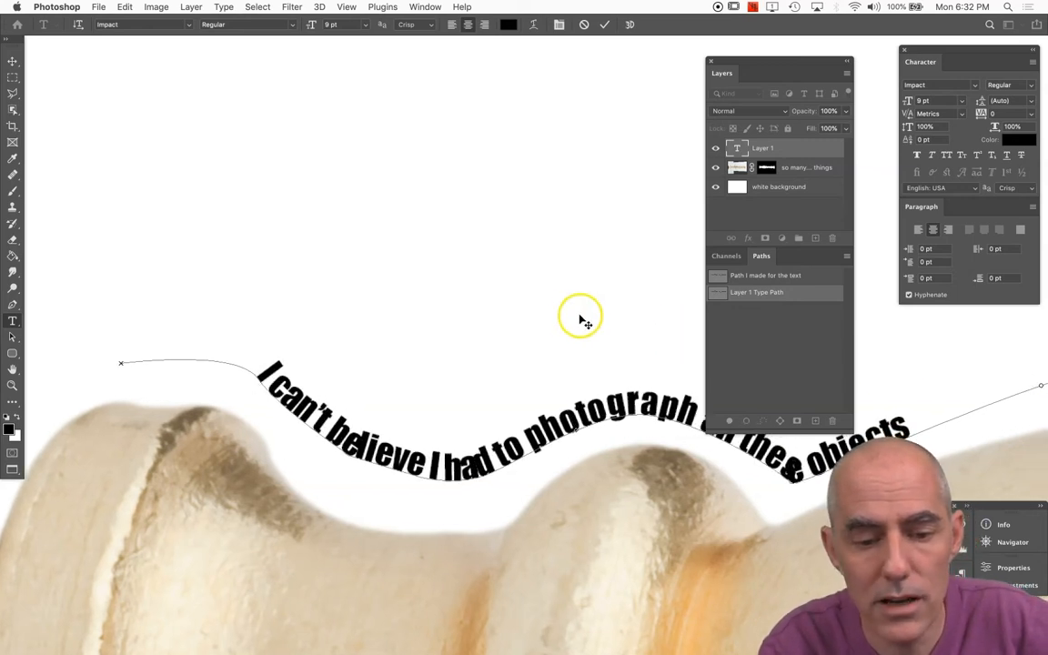
Commit the path text by switching to the Move tool.
key("super")
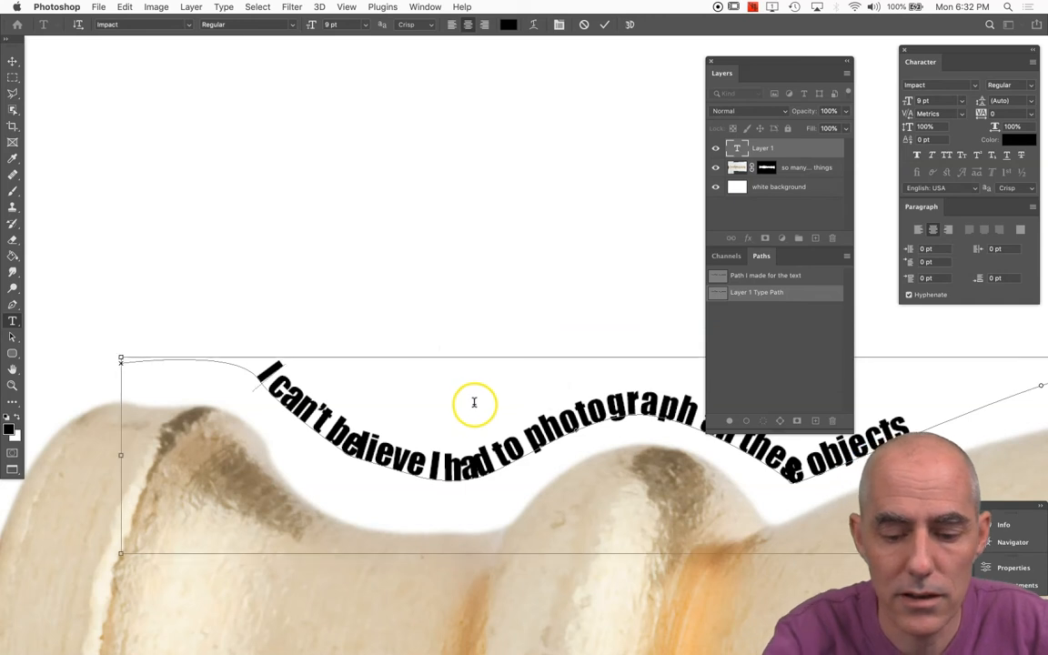
scroll(474, 402, "down", 2)
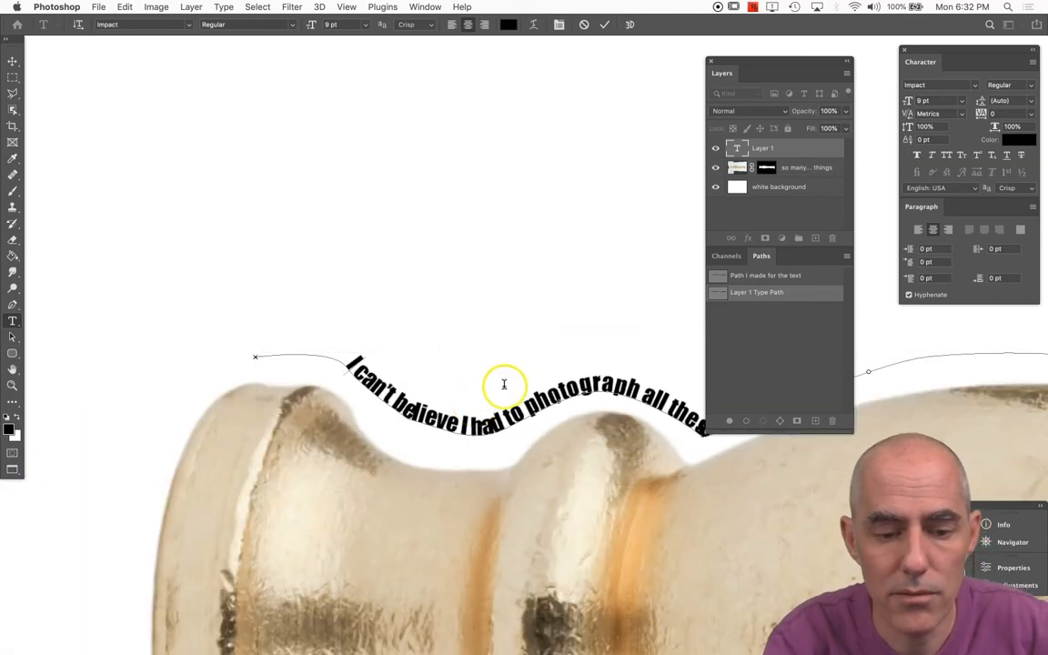
left_click(583, 424)
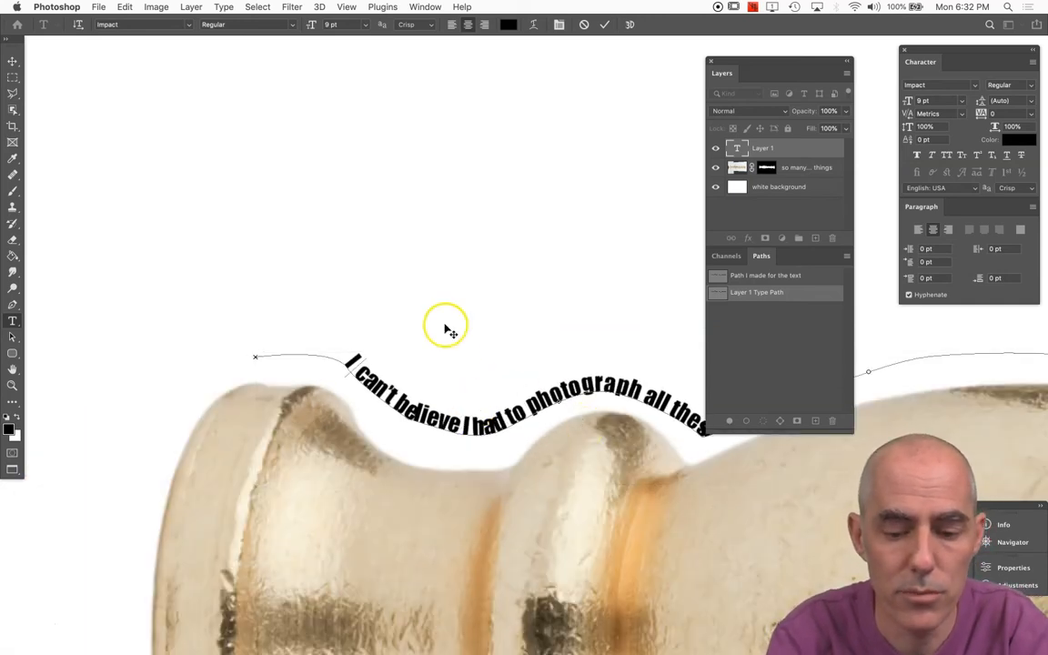
key("BackSpace")
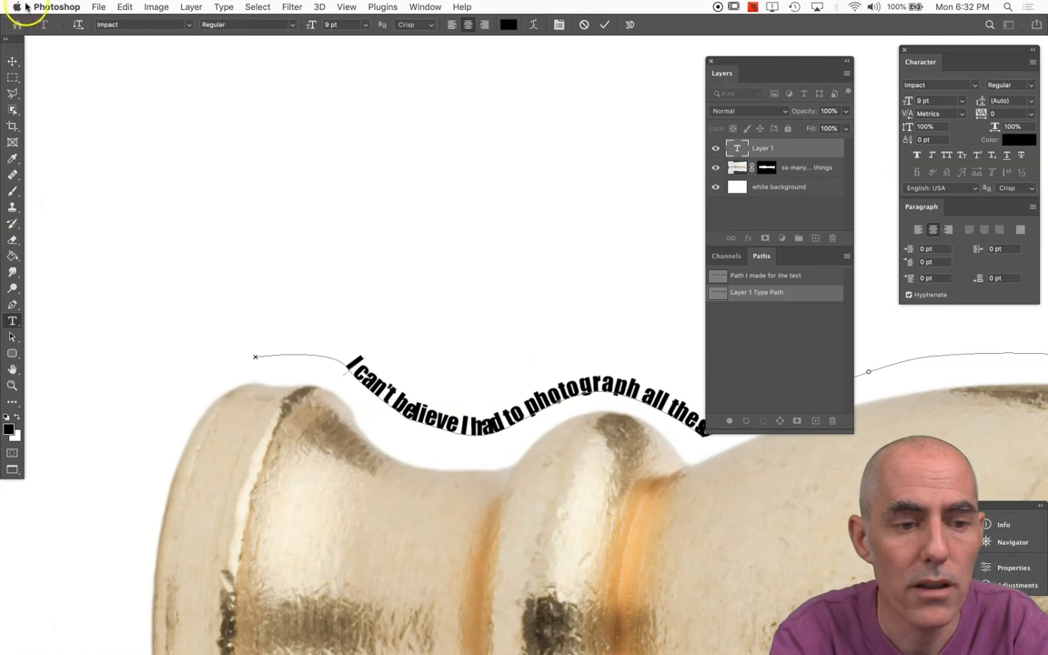
left_click(12, 61)
left_click_drag(369, 216, 225, 184)
key("super+minus")
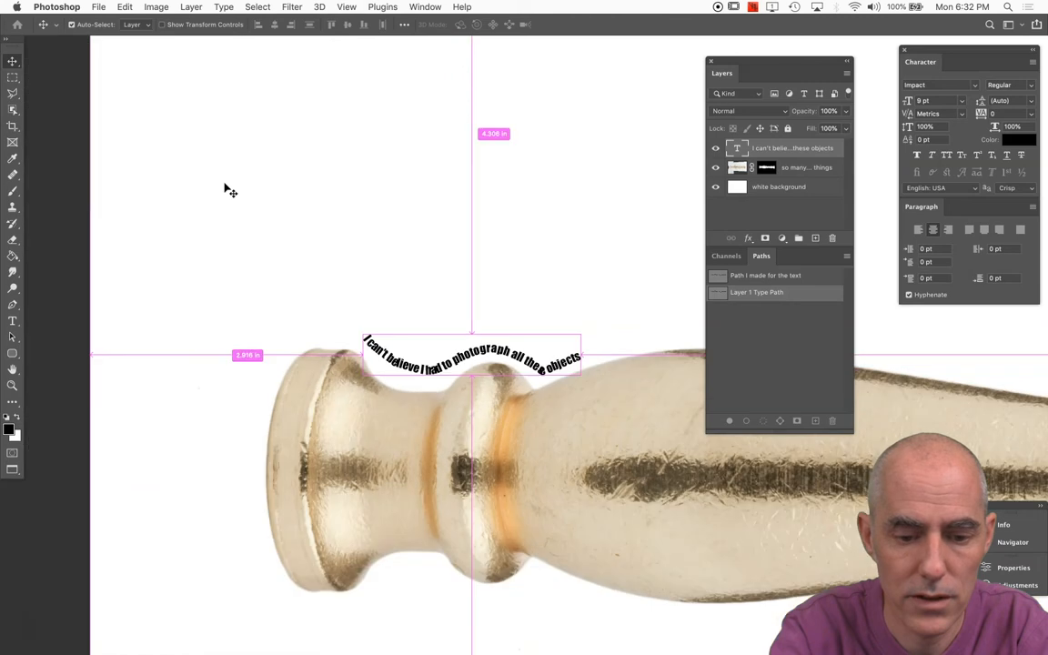
Reopen the path text for editing with the Type tool and left-align it to the start of the path.
key("t")
left_click(356, 328)
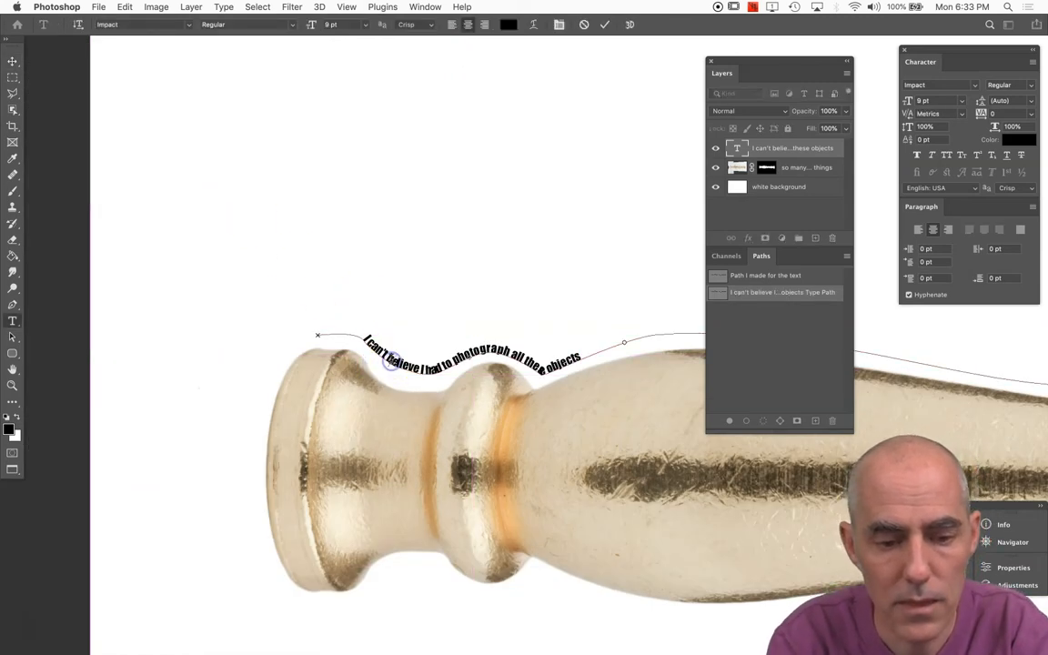
left_click(449, 25)
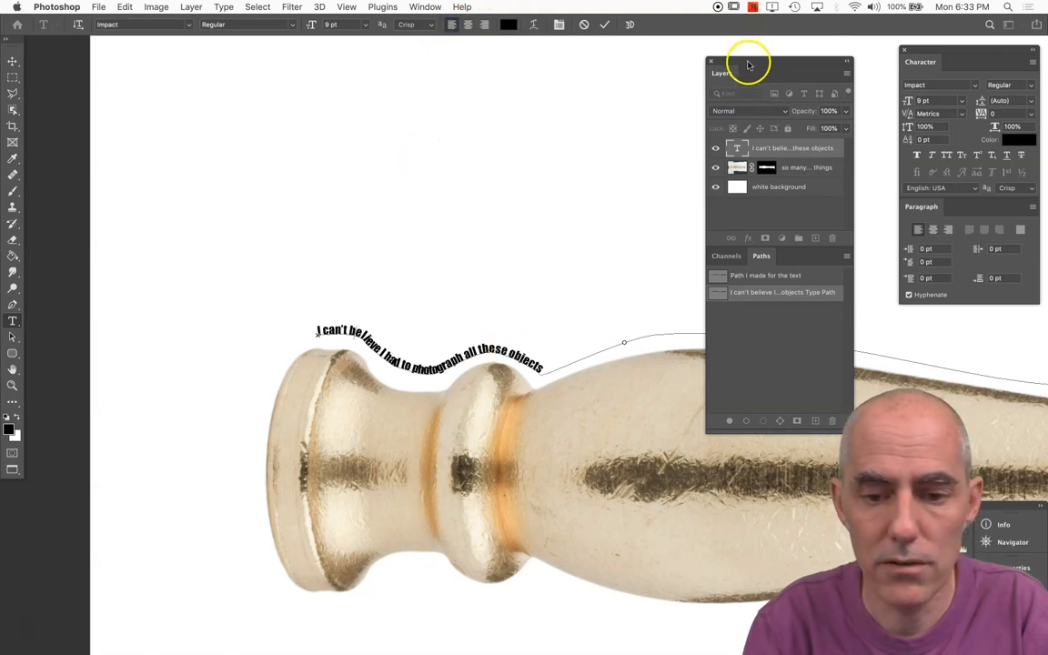
Add "but at least I got paid for it" after "objects" and extend the type's end point along the path to fit it.
left_click_drag(748, 82, 646, 430)
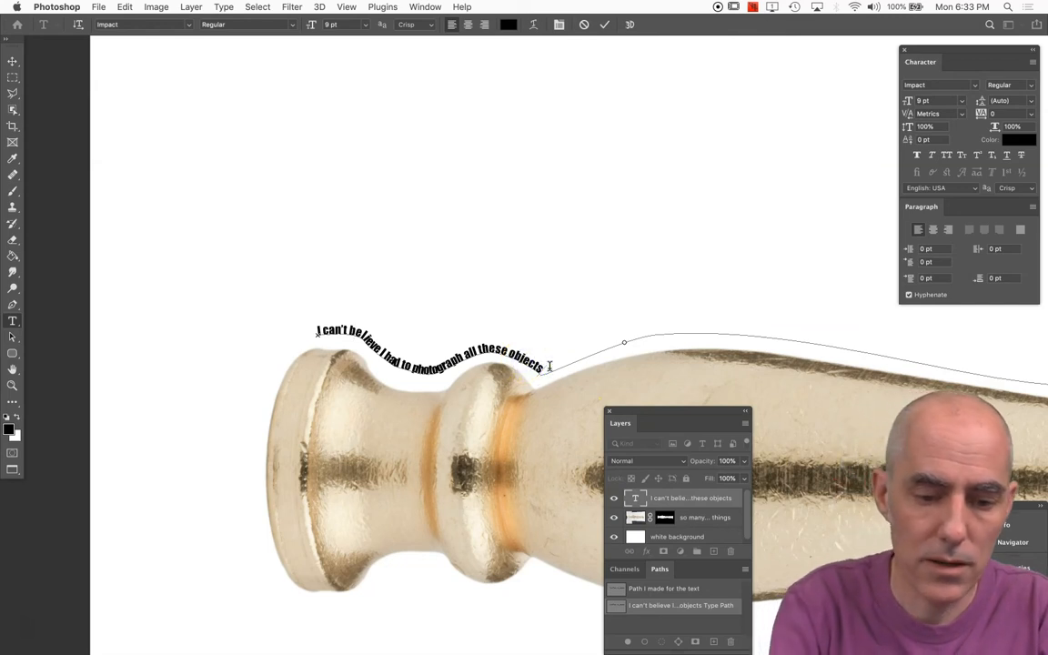
mouse_move(548, 366)
left_mouse_down()
mouse_move(652, 351)
mouse_move(626, 342)
left_mouse_up()
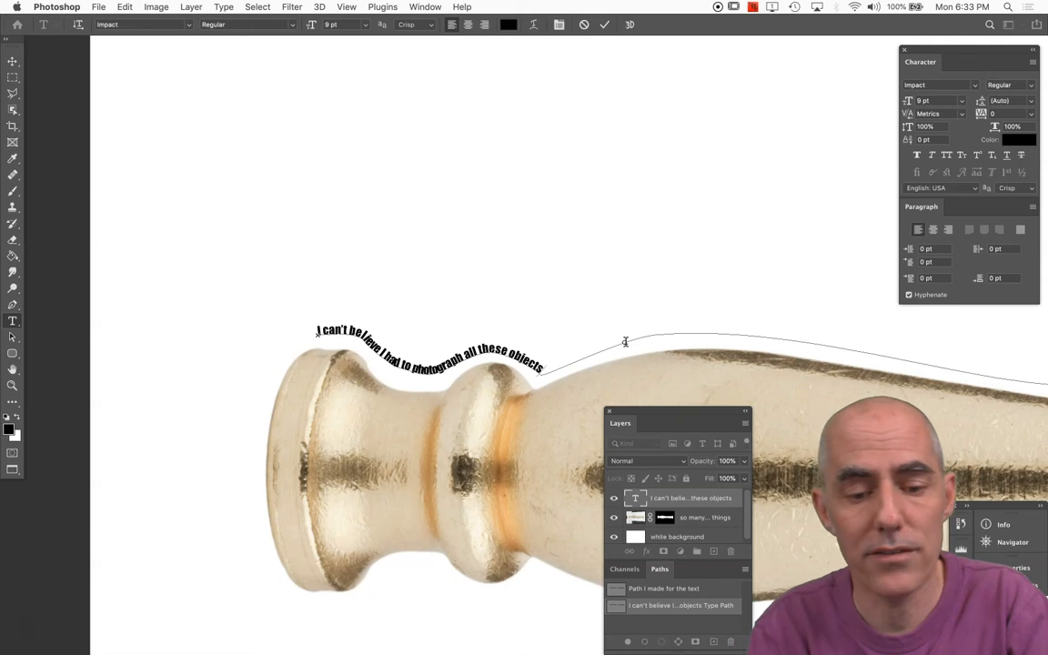
left_click(576, 351)
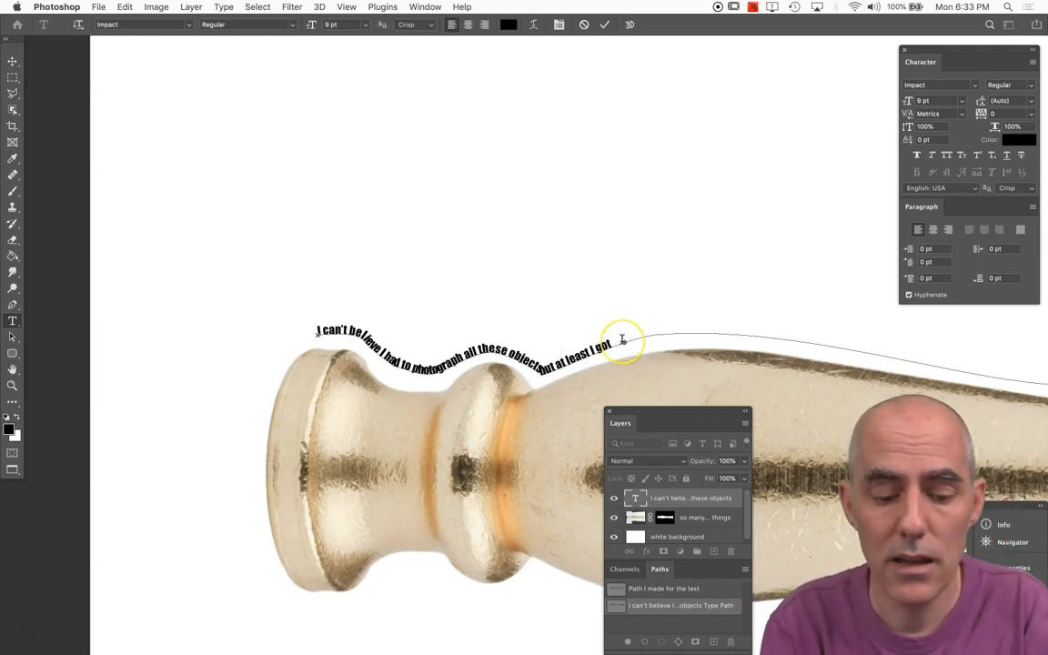
mouse_move(620, 341)
left_mouse_down()
mouse_move(735, 329)
mouse_move(999, 348)
left_mouse_up()
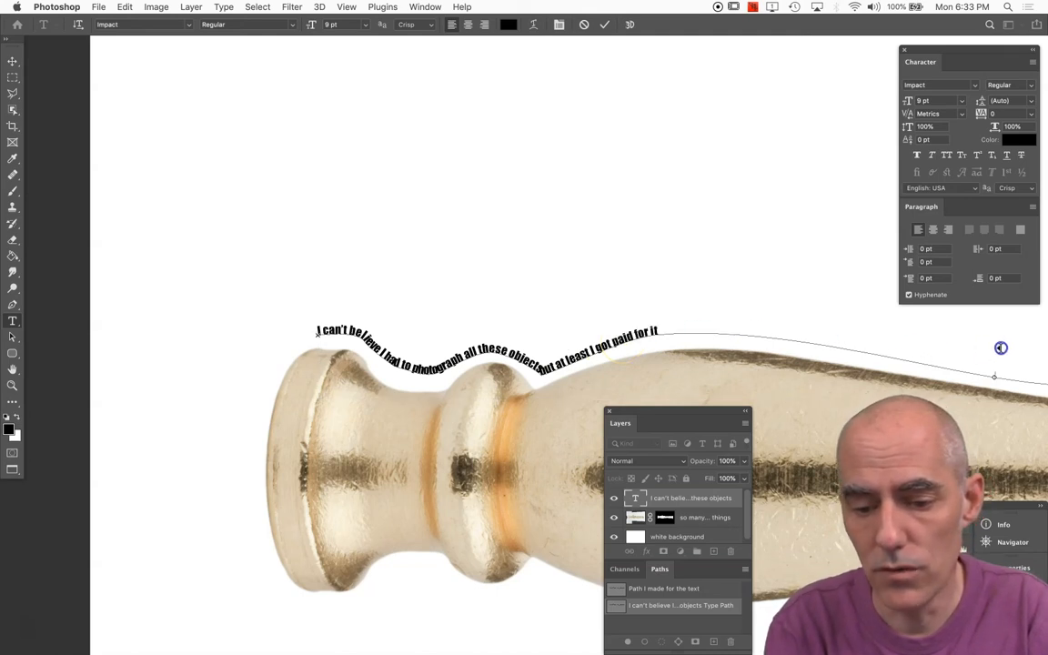
left_click_drag(840, 352, 637, 332)
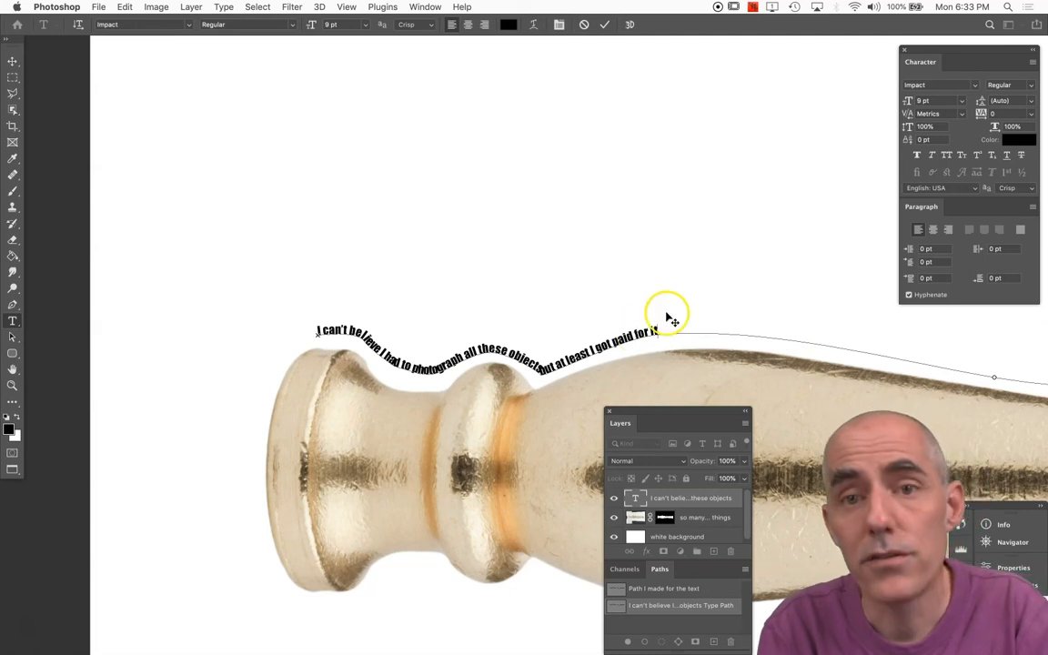
Move the Layers panel clear of the joined words and insert extra space between "objects" and "but" in the path text.
key("super+plus")
key("super+plus")
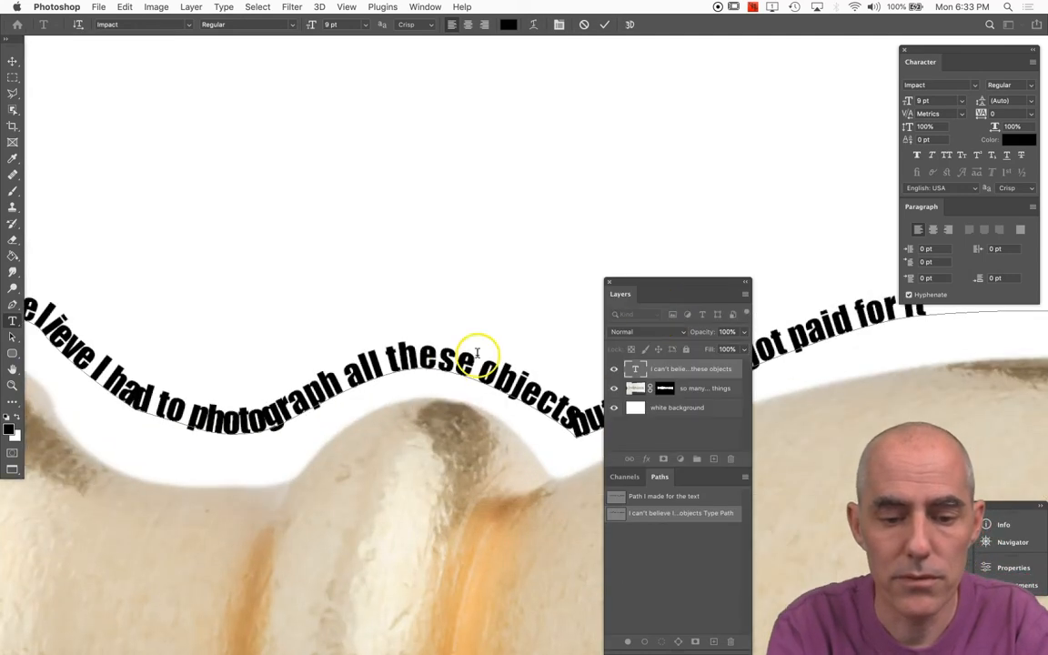
left_click_drag(636, 281, 776, 48)
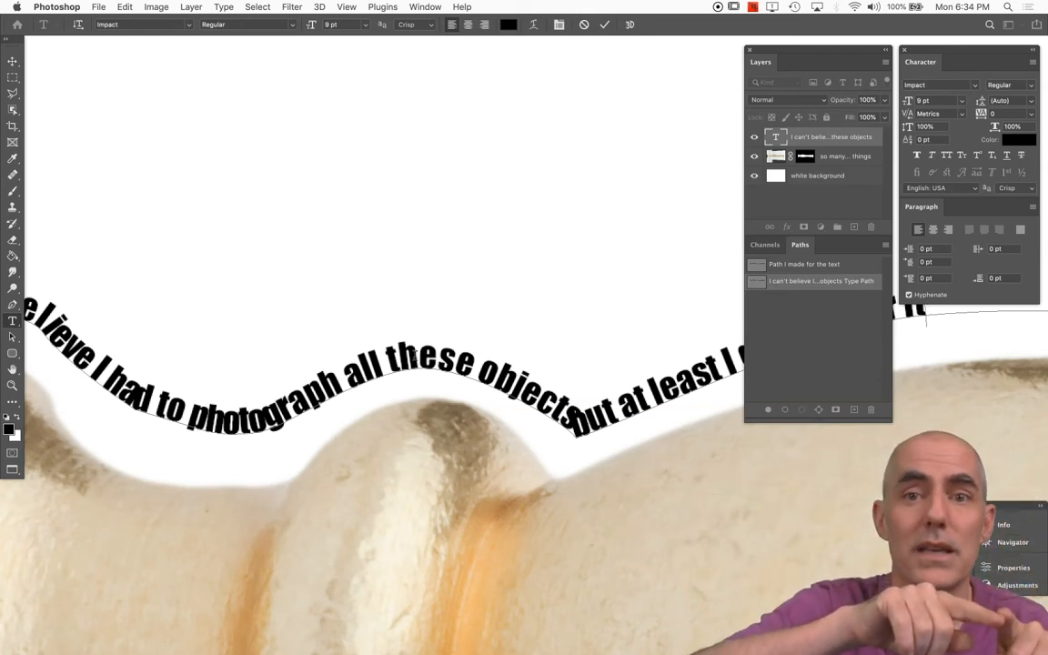
left_click(121, 398)
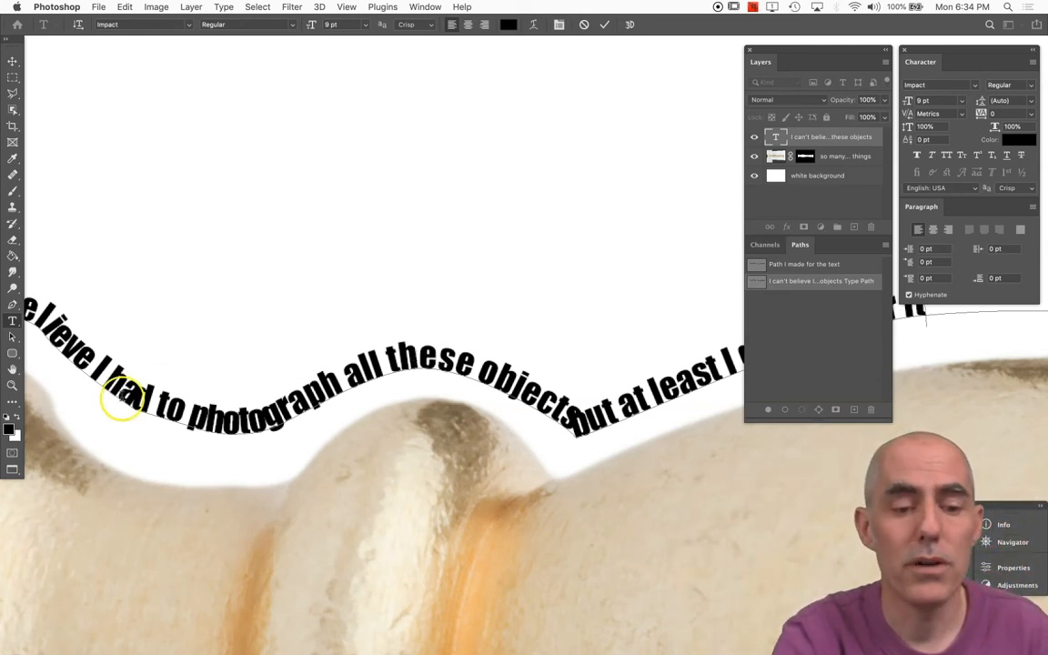
left_click(38, 403)
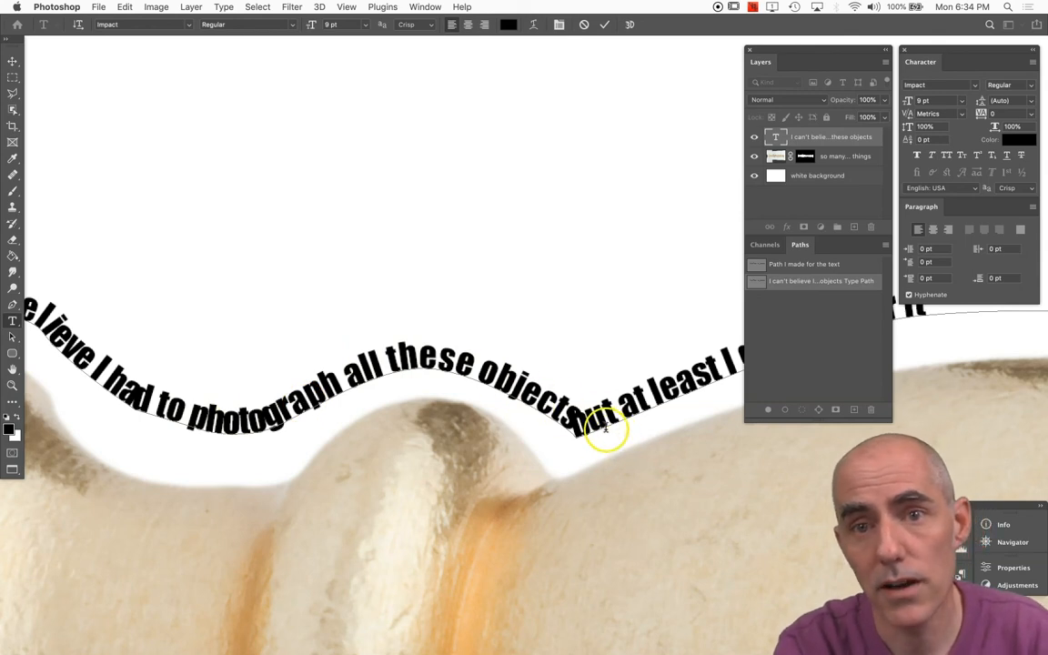
left_click(573, 416)
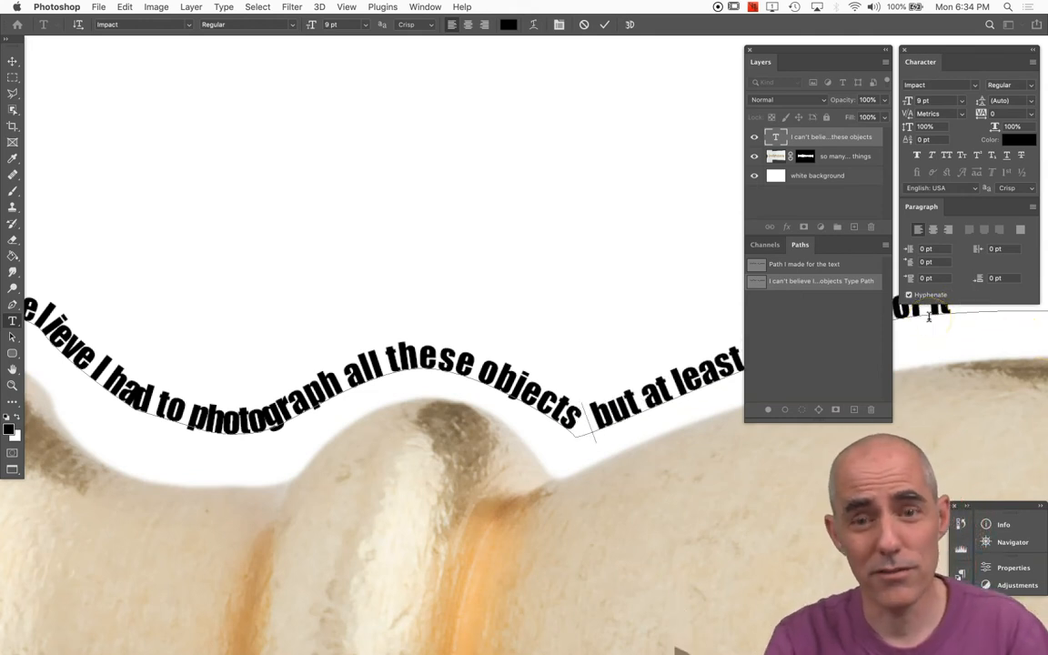
Highlight the word "photograph" in the path text and commit the text edit with the Move tool.
left_click_drag(344, 380, 197, 411)
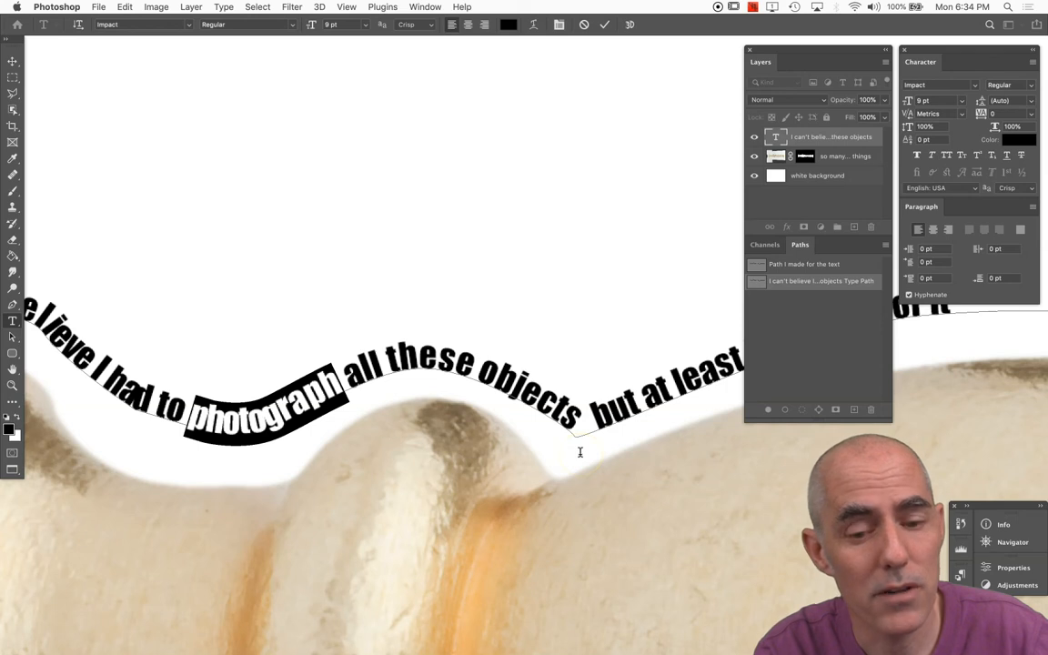
key("super+minus")
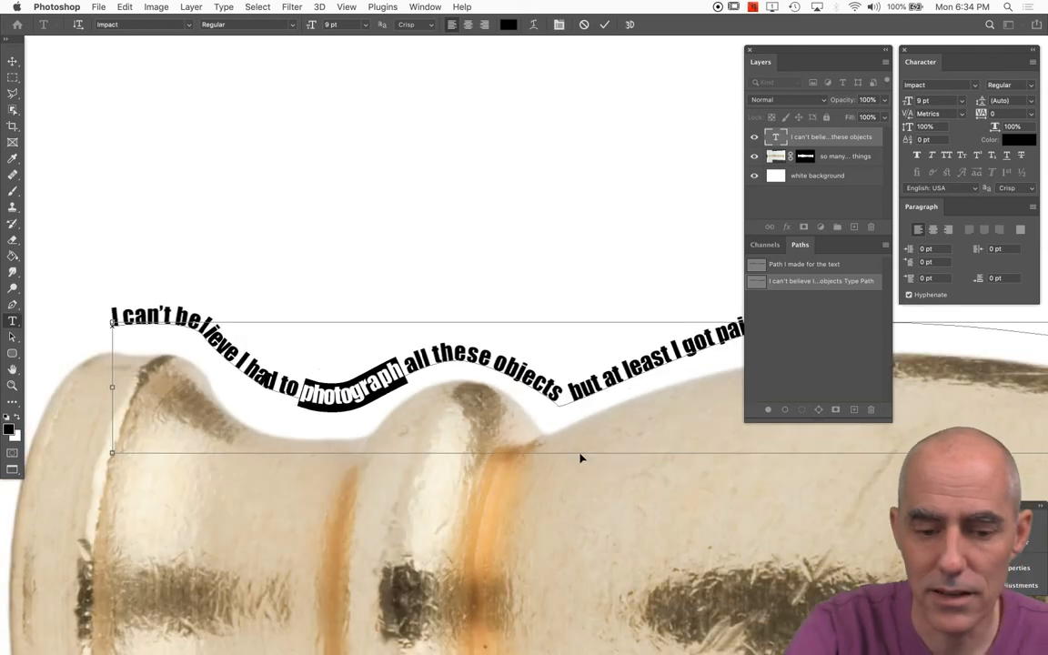
key("super+minus")
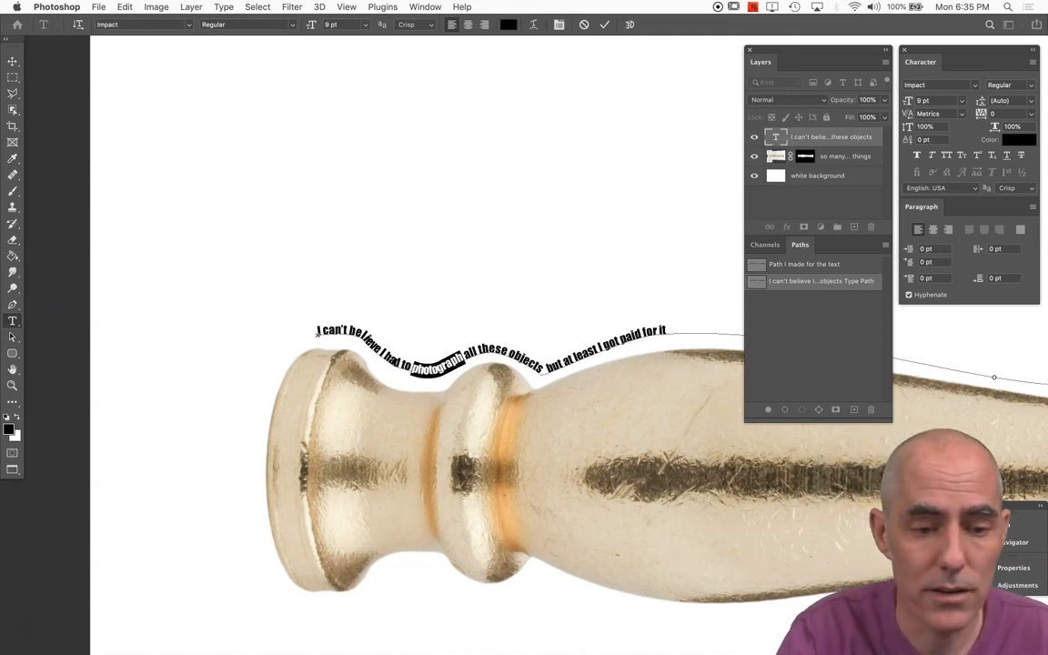
left_click(12, 60)
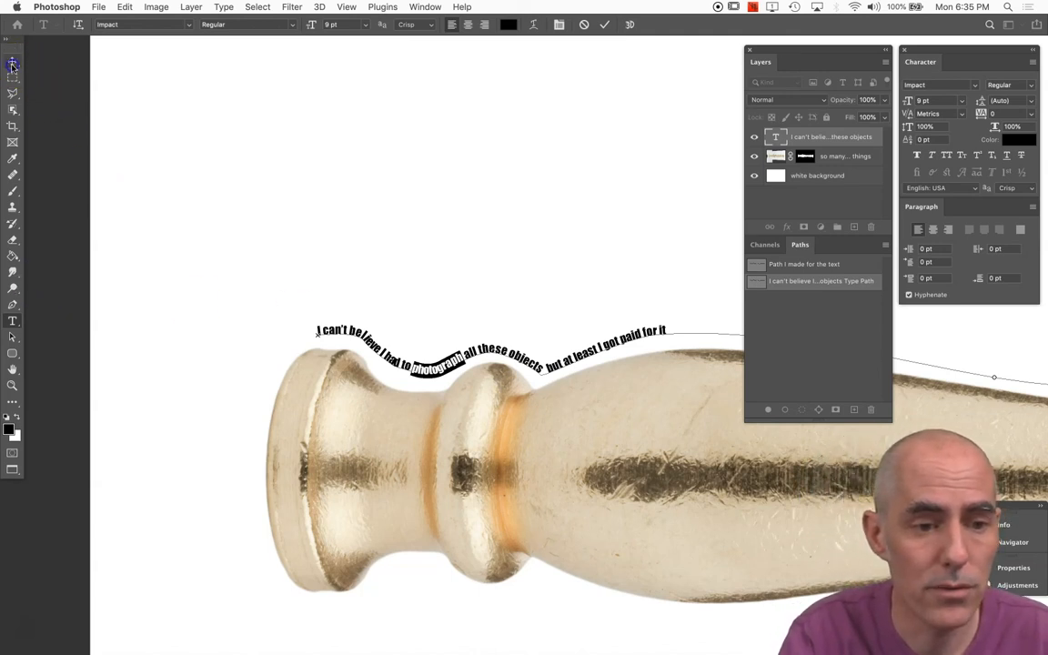
Draw an open wavy path above the brass object with the Pen tool, with one smooth crest, one smooth trough and a rising end.
left_click(12, 304)
left_click(230, 268)
left_click_drag(378, 187, 456, 187)
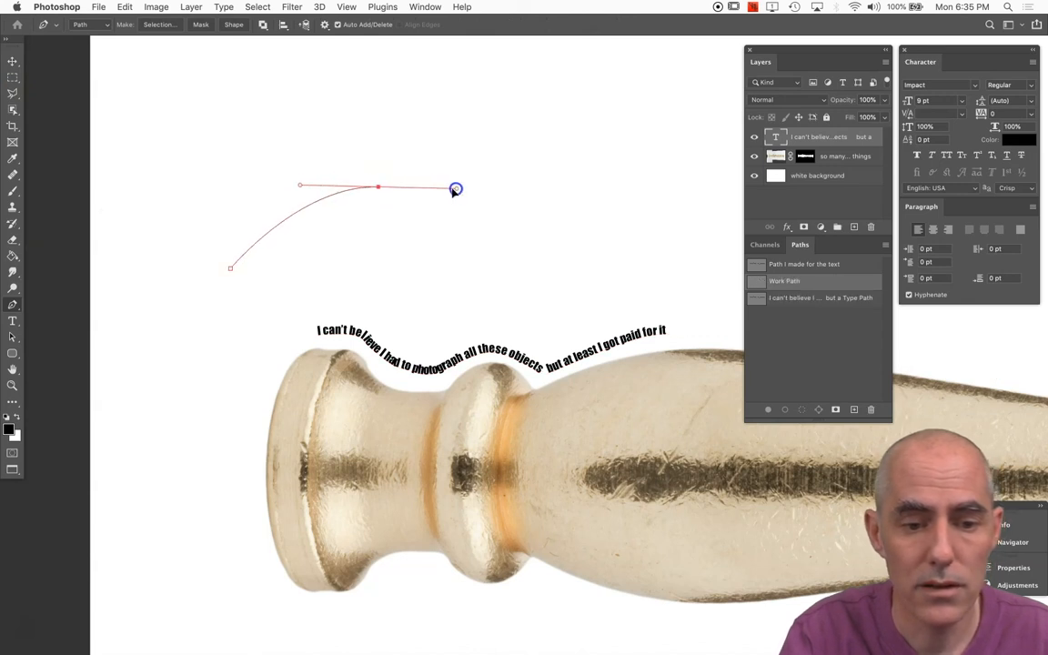
left_click(548, 264)
left_click_drag(548, 264, 610, 263)
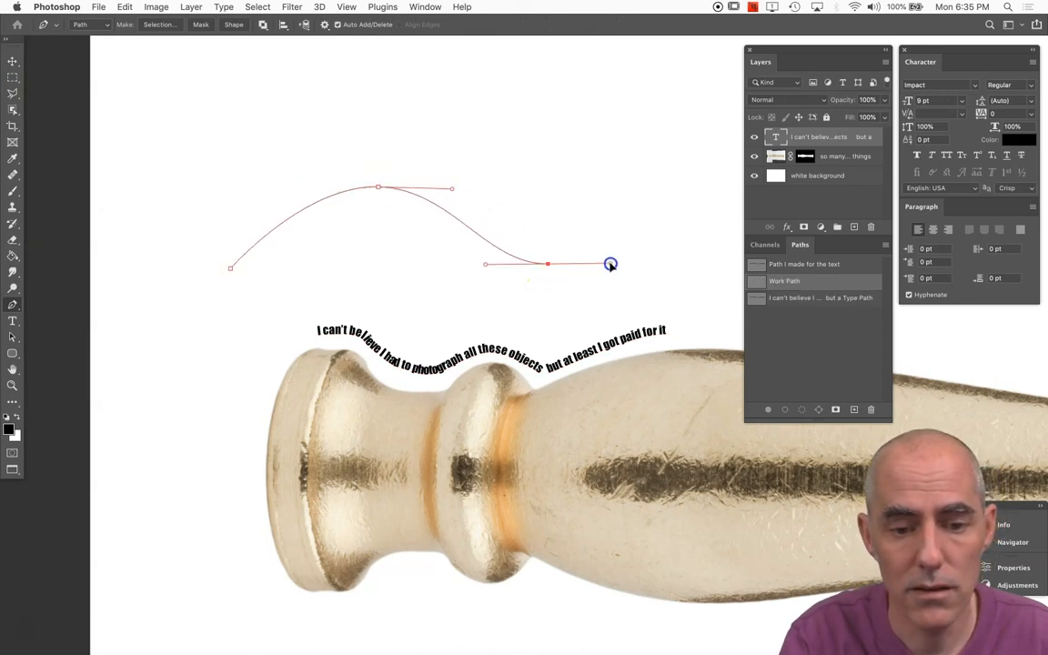
left_click(678, 192)
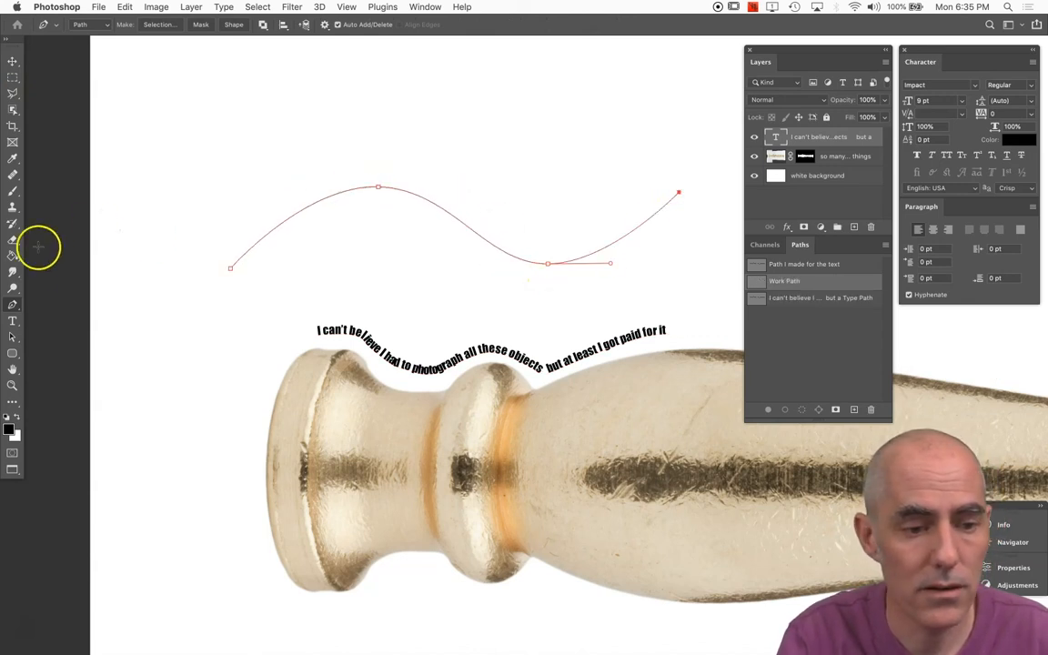
Start new path text at the beginning of the wavy path reading "Smooth text going up a hill and then suddenly descending".
left_click(12, 321)
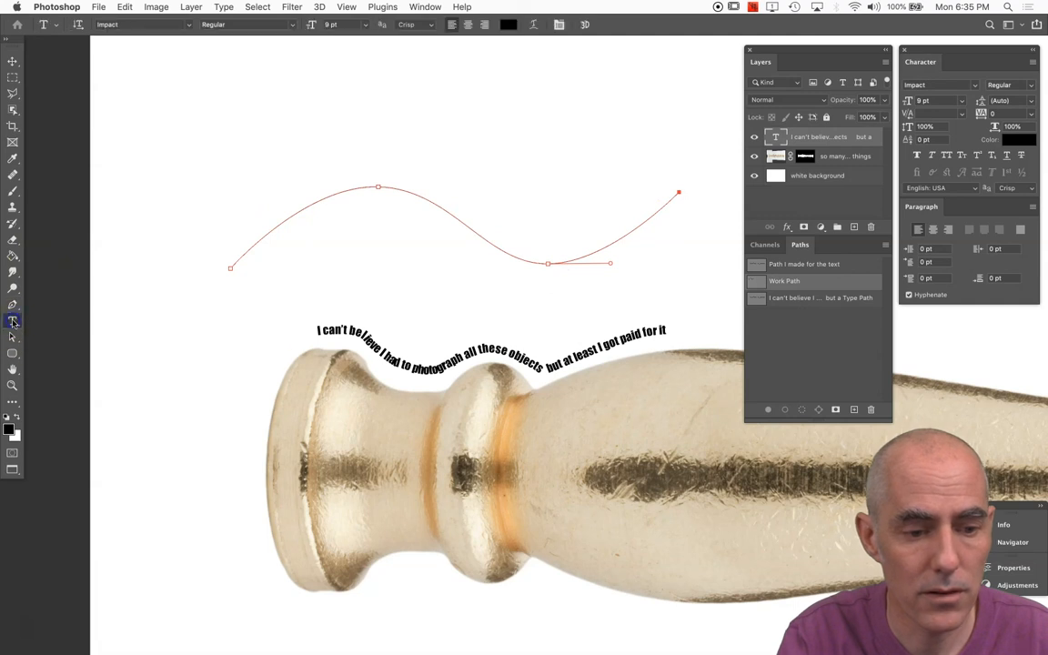
left_click(233, 262)
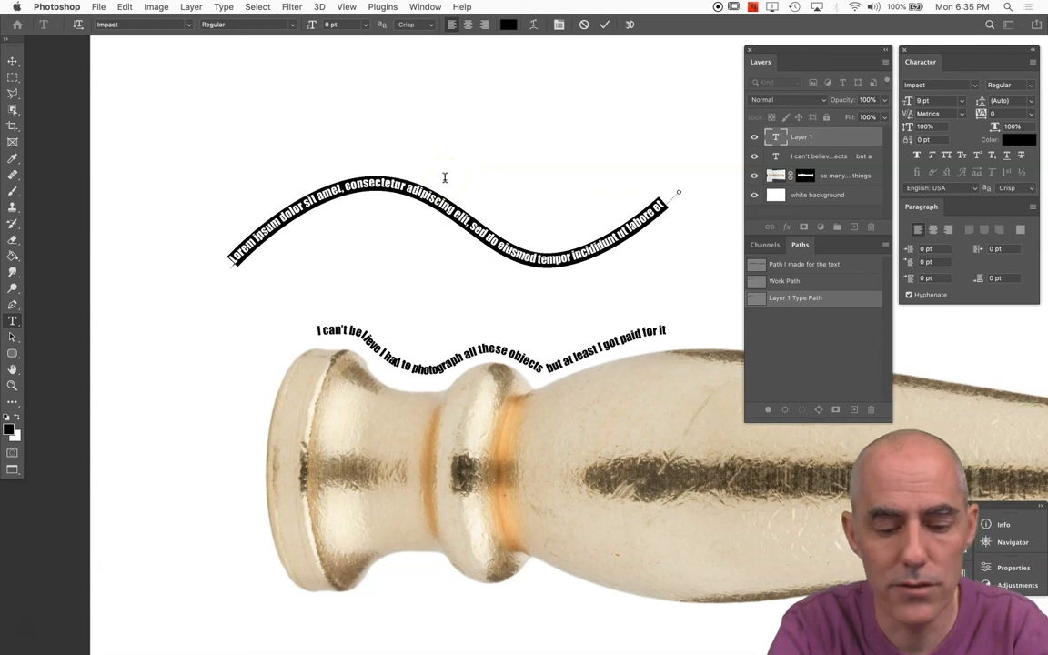
type("Smooth")
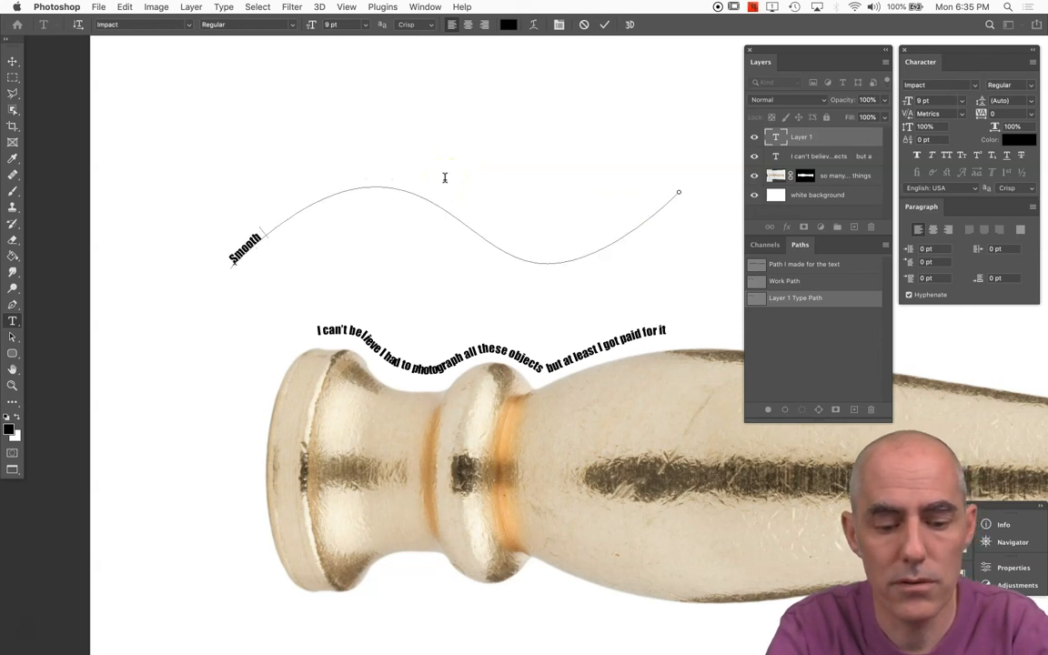
type(" text going u")
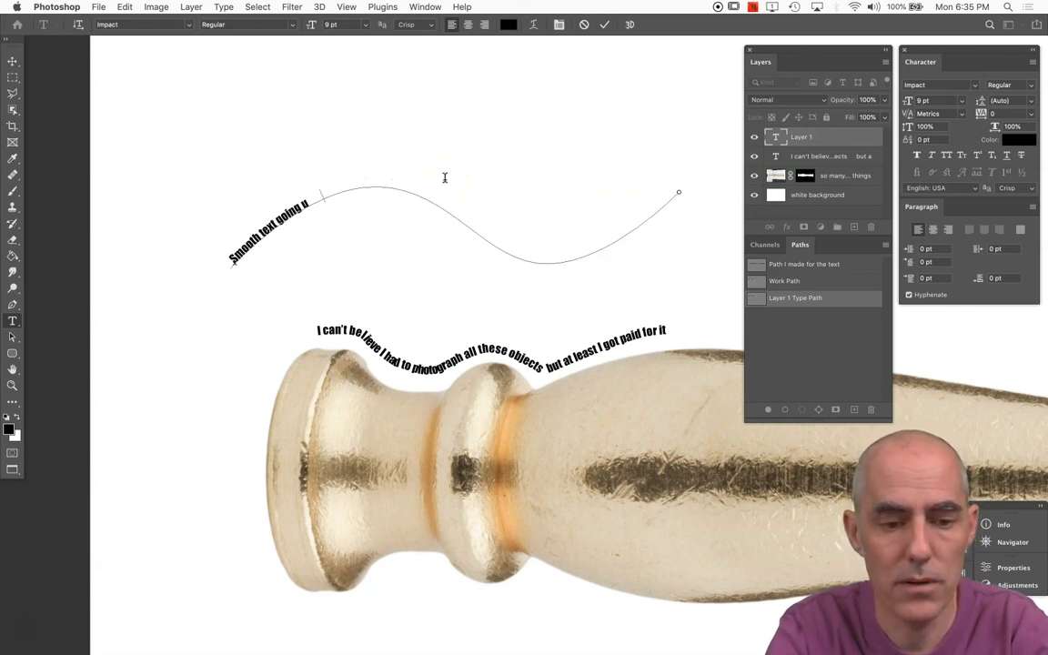
type("p a hill and then s")
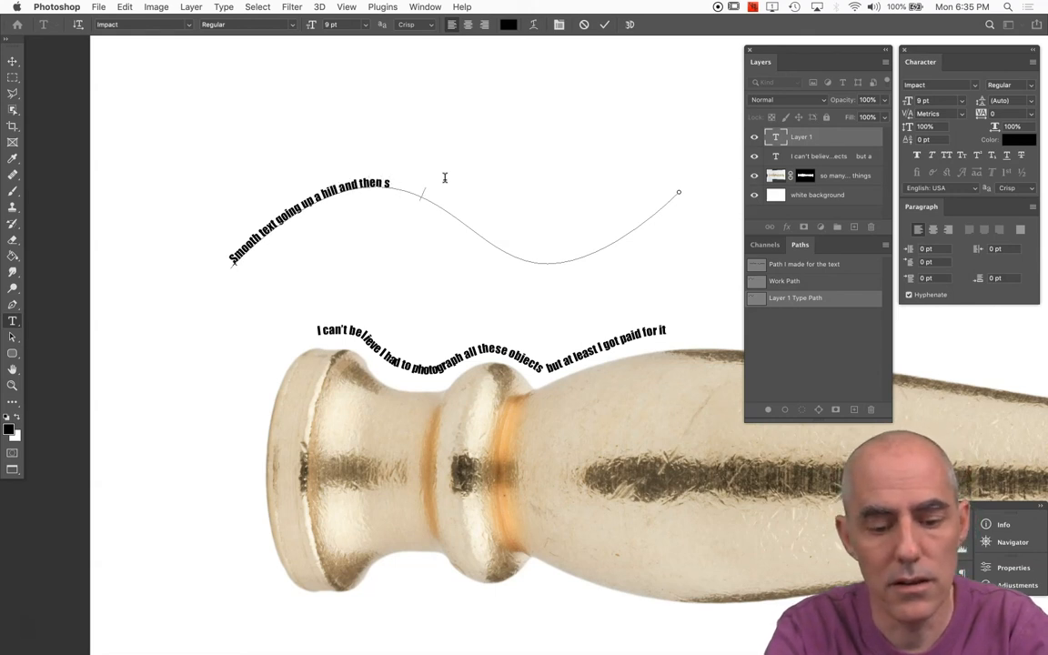
type(" text")
type("uddenly desc")
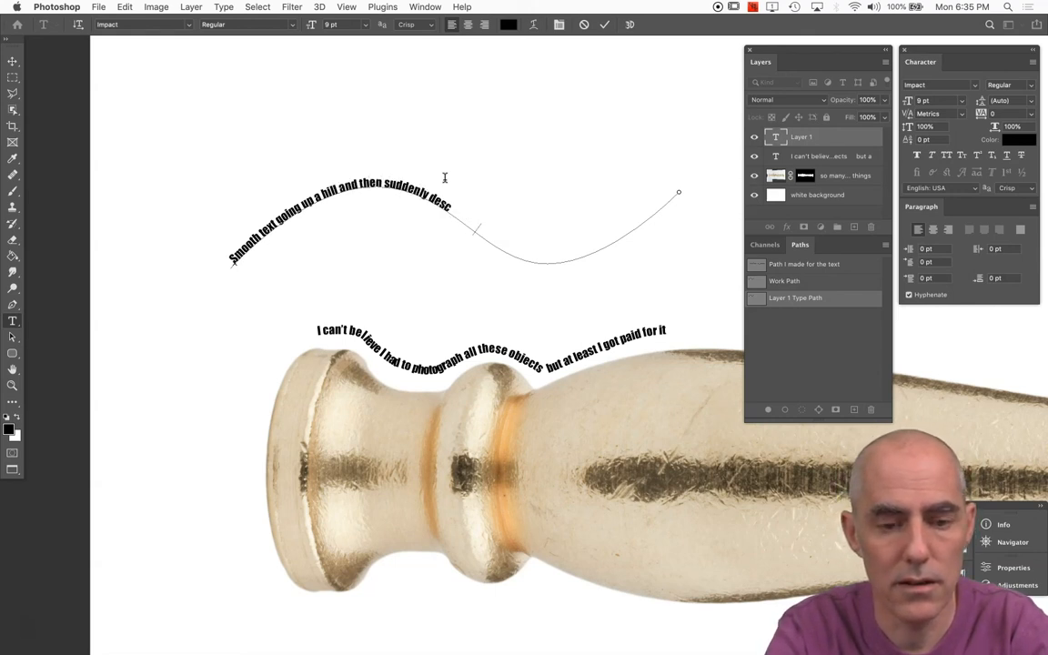
type("ending")
type(" i")
key("BackSpace")
key("BackSpace")
key("BackSpace")
key("BackSpace")
key("BackSpace")
key("BackSpace")
key("BackSpace")
key("BackSpace")
type("ending")
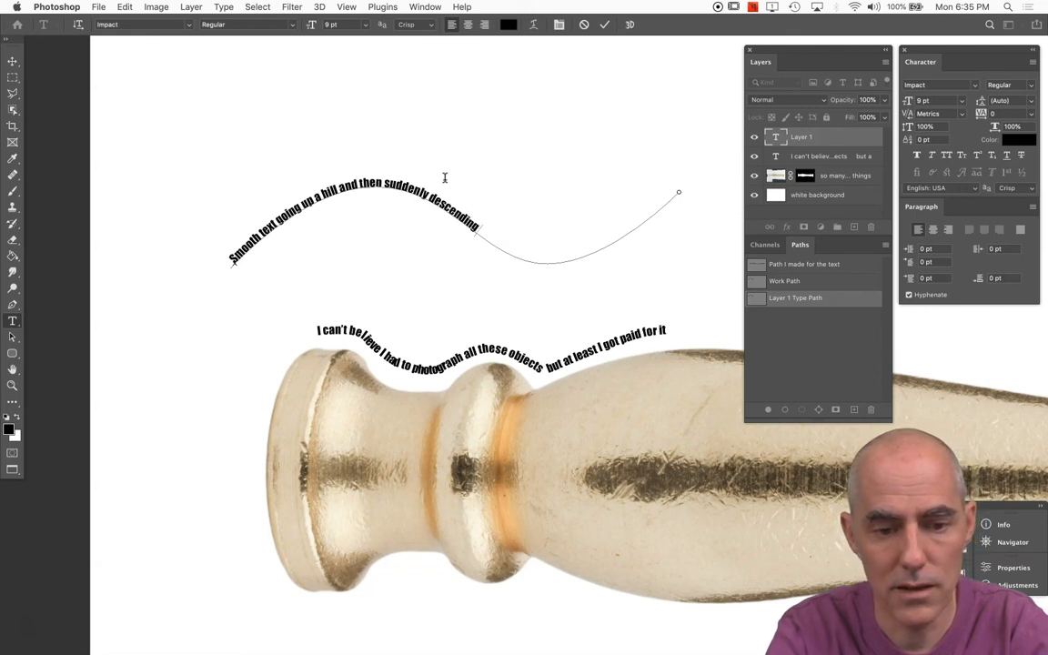
Continue the wavy path text with "into a valley. Wheeeeeeeeeeeee!!!!", then commit it and hide the panels.
type(" into a")
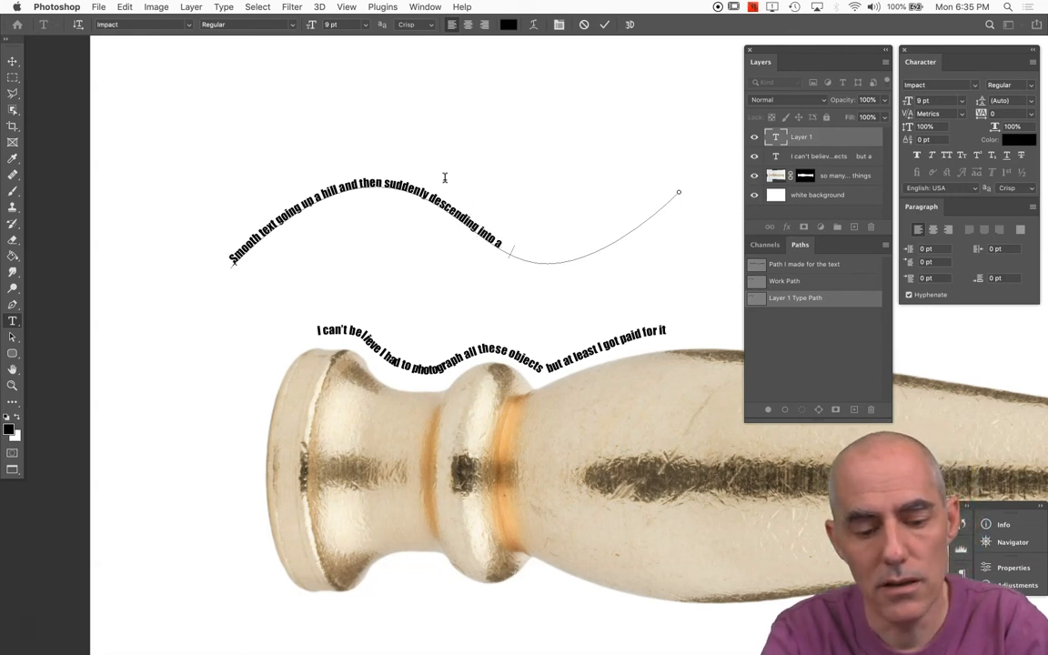
type(" valley. W")
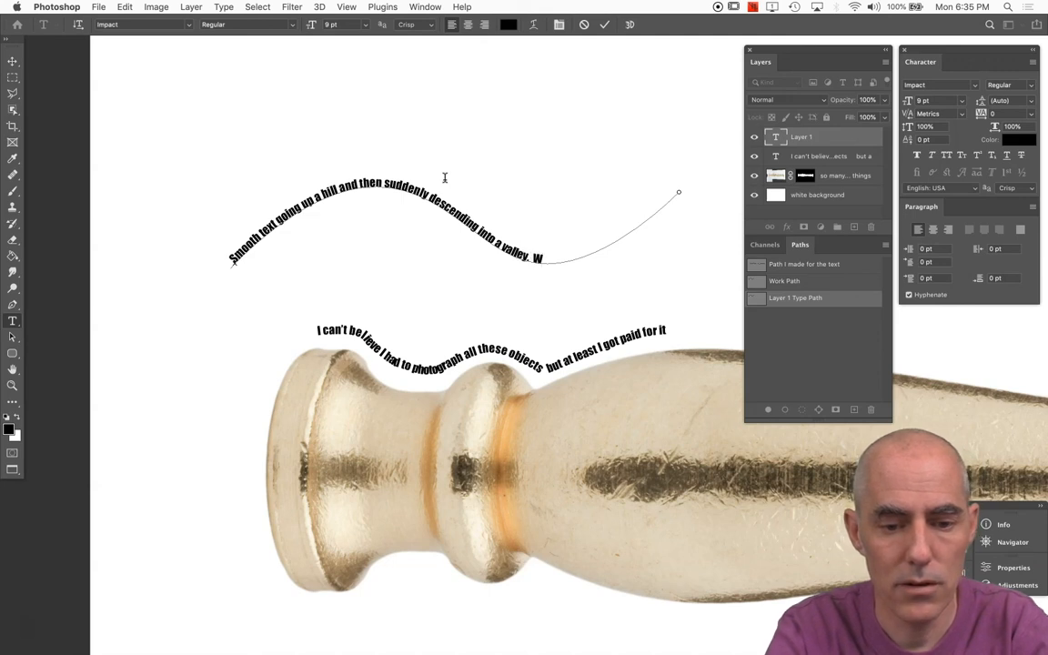
type("heeeeeee")
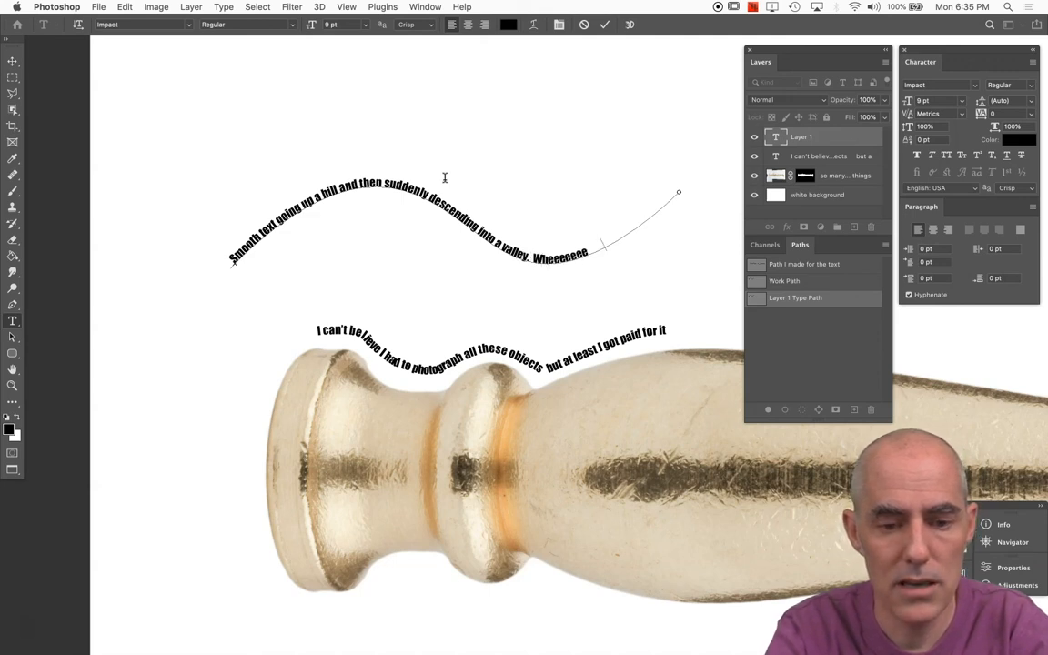
type("eeeeee!!!")
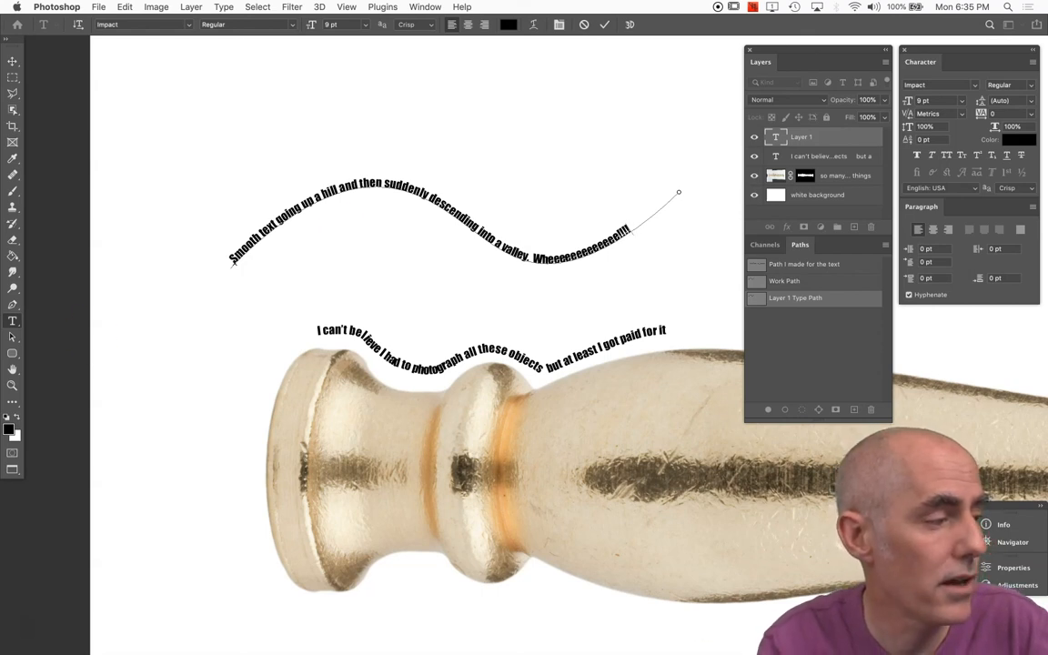
key("Tab")
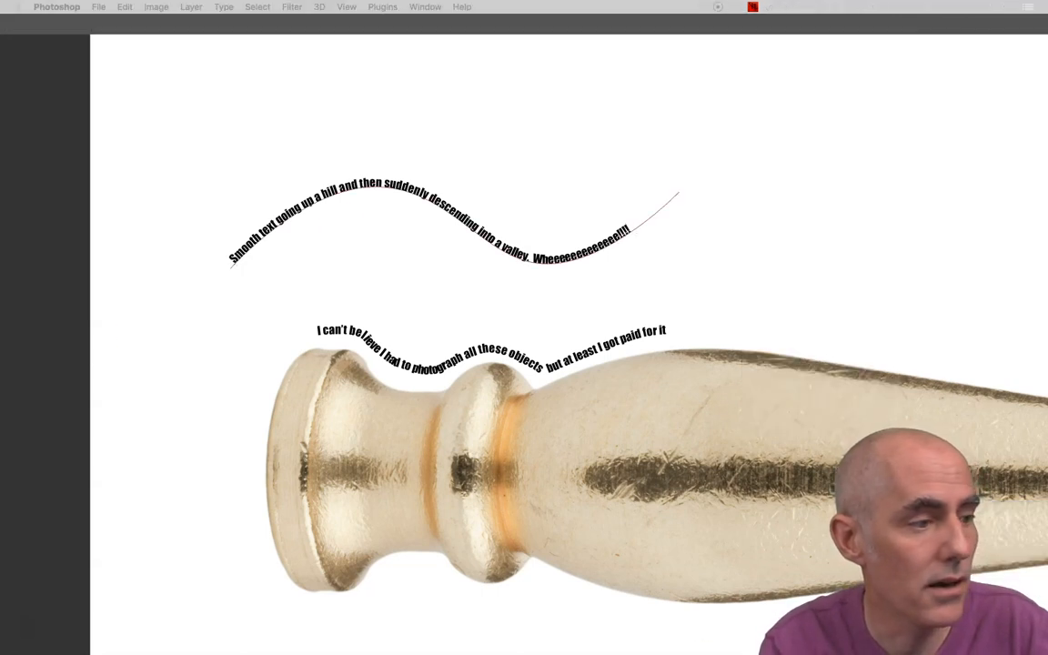